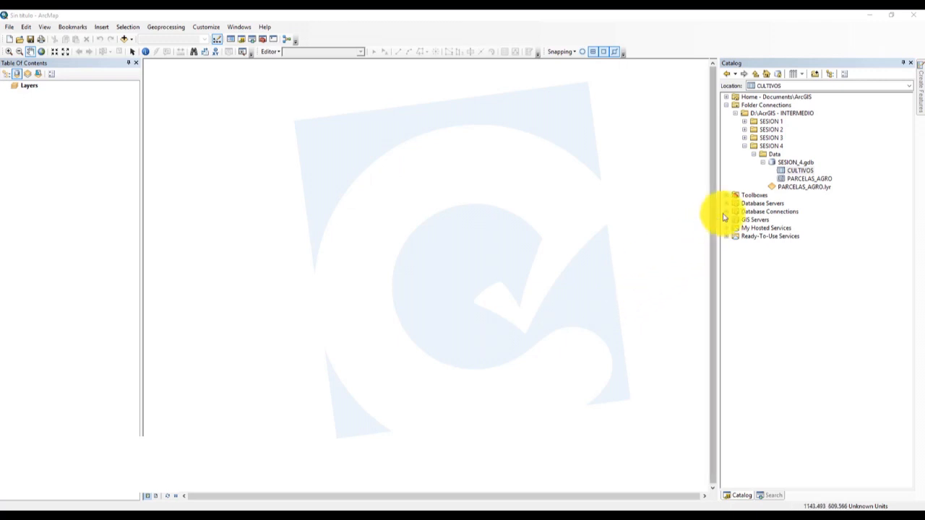
# - Add the PARCELAS_AGRO feature class from SESION_4.gdb in the SESION 4 Data folder to the map
pyautogui.click(770, 147)
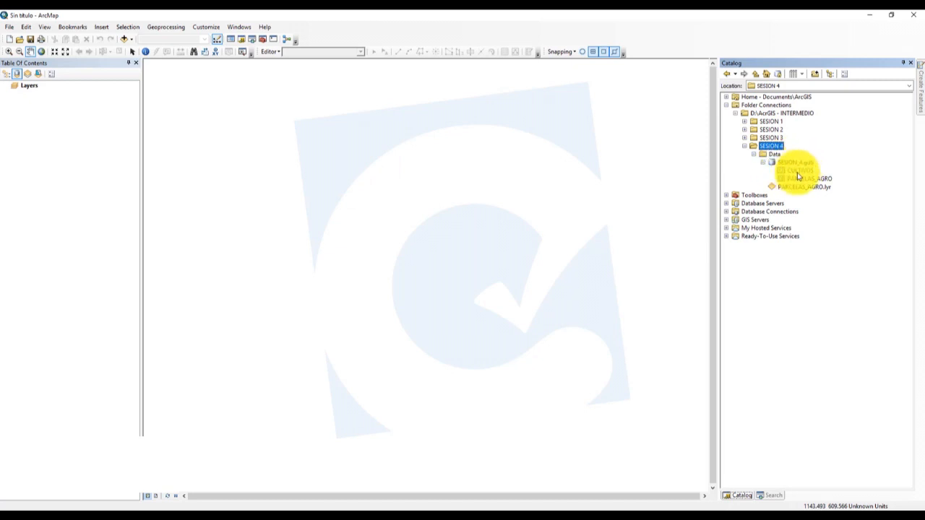
pyautogui.click(800, 172)
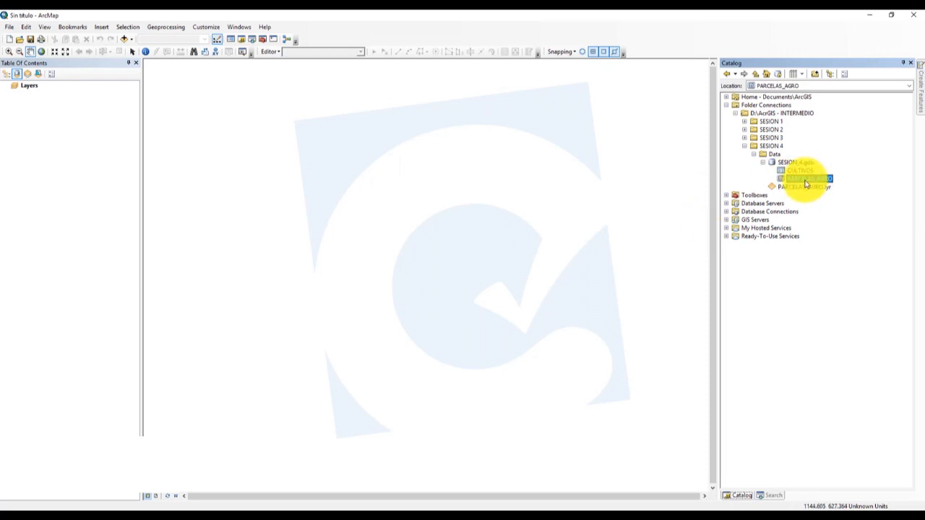
pyautogui.moveTo(820, 182); pyautogui.dragTo(588, 213)
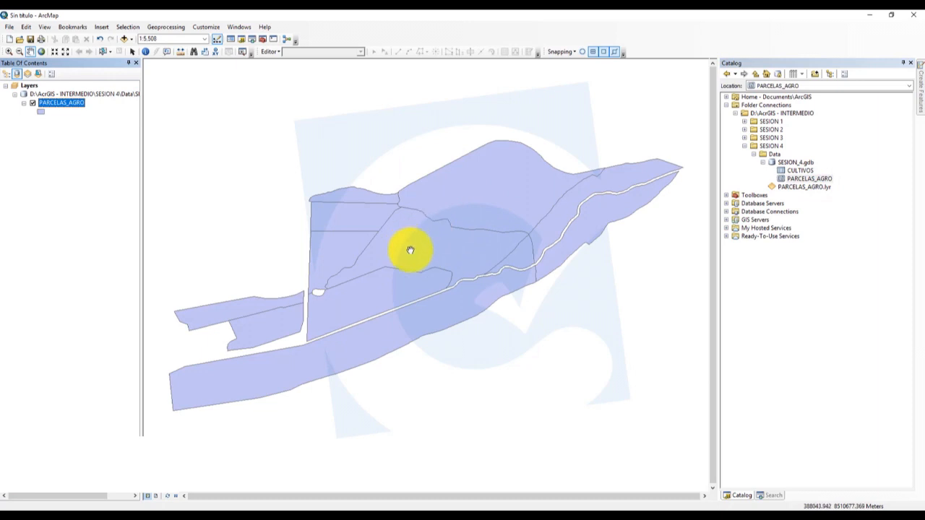
# - List the layers by source, widen the table of contents to fit the geodatabase path, and fit the map to full extent
pyautogui.click(17, 76)
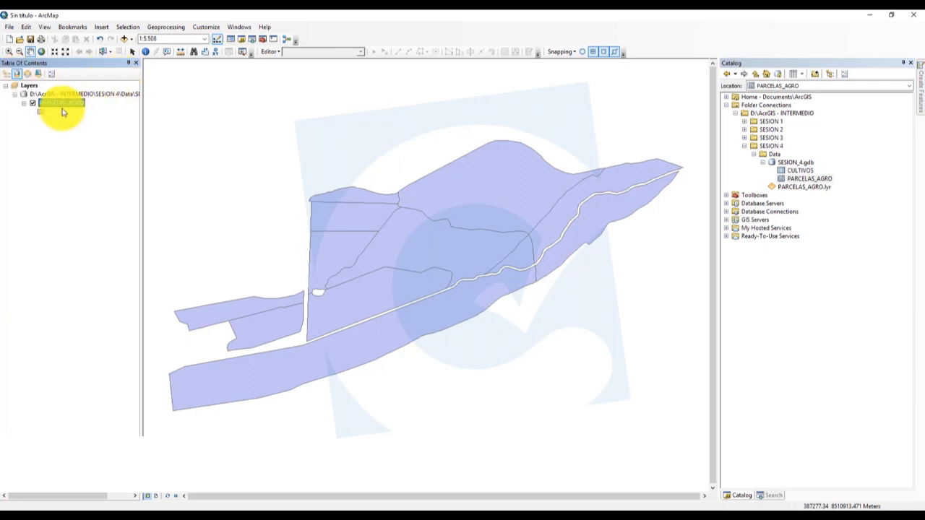
pyautogui.moveTo(142, 123); pyautogui.dragTo(190, 125)
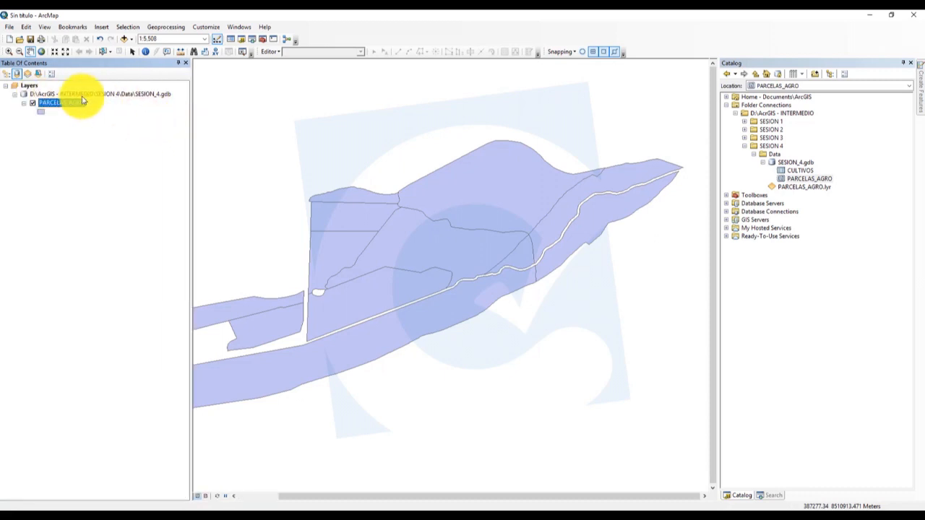
pyautogui.moveTo(190, 146); pyautogui.dragTo(181, 140)
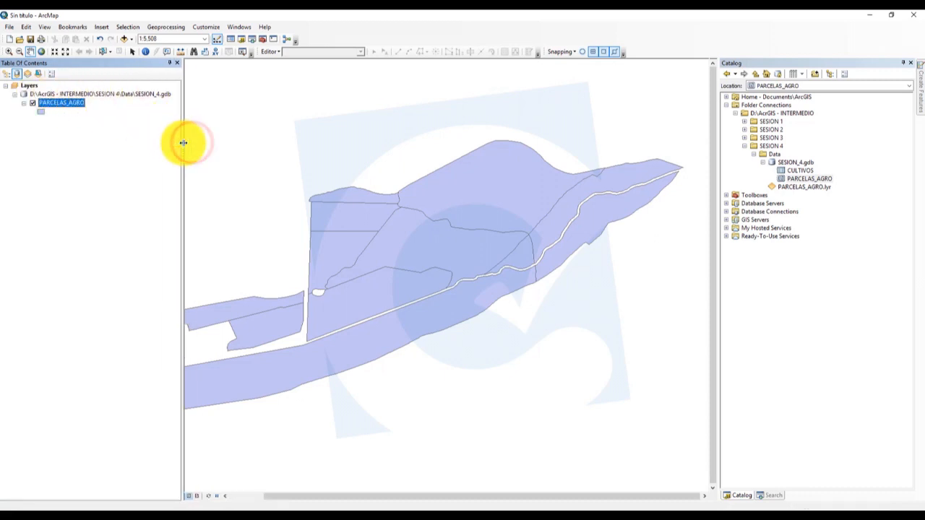
pyautogui.click(41, 52)
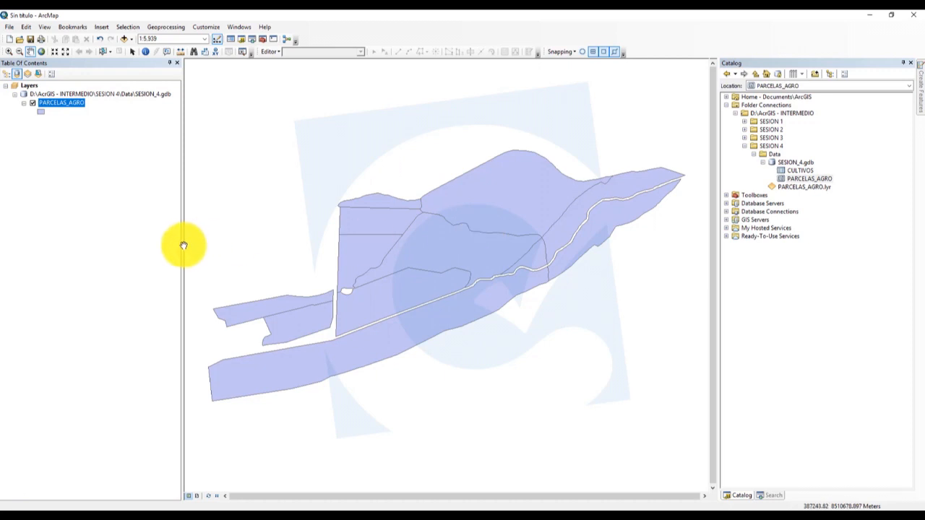
pyautogui.moveTo(183, 246); pyautogui.dragTo(180, 244)
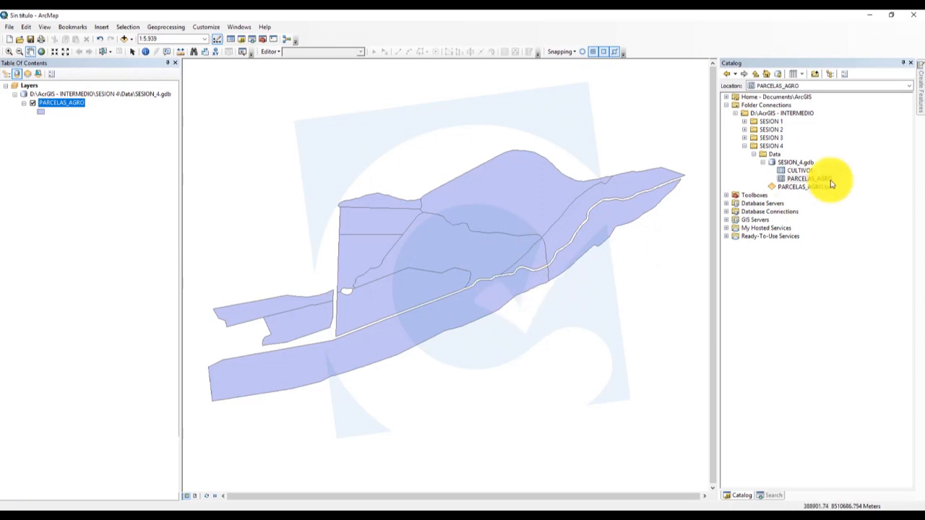
# - Add the CULTIVOS table from SESION_4.gdb to the map document's table of contents
pyautogui.moveTo(791, 174); pyautogui.dragTo(96, 248)
pyautogui.click(60, 95)
pyautogui.click(57, 103)
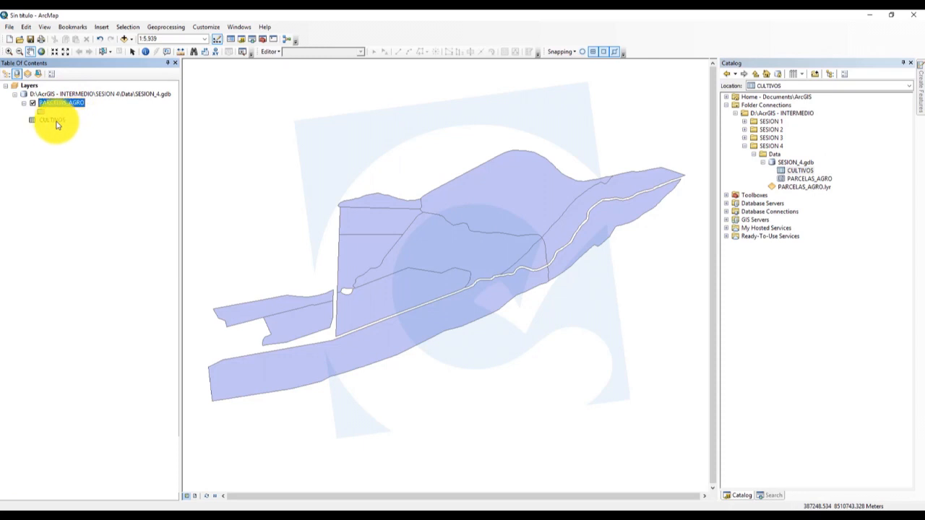
pyautogui.click(50, 121)
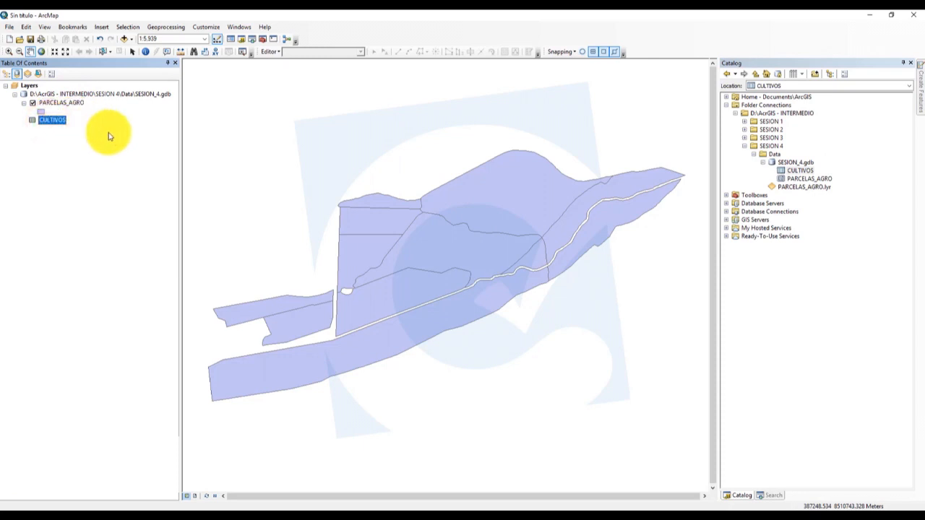
# - Add the World Imagery basemap beneath the parcels
pyautogui.click(10, 30)
pyautogui.moveTo(43, 96)
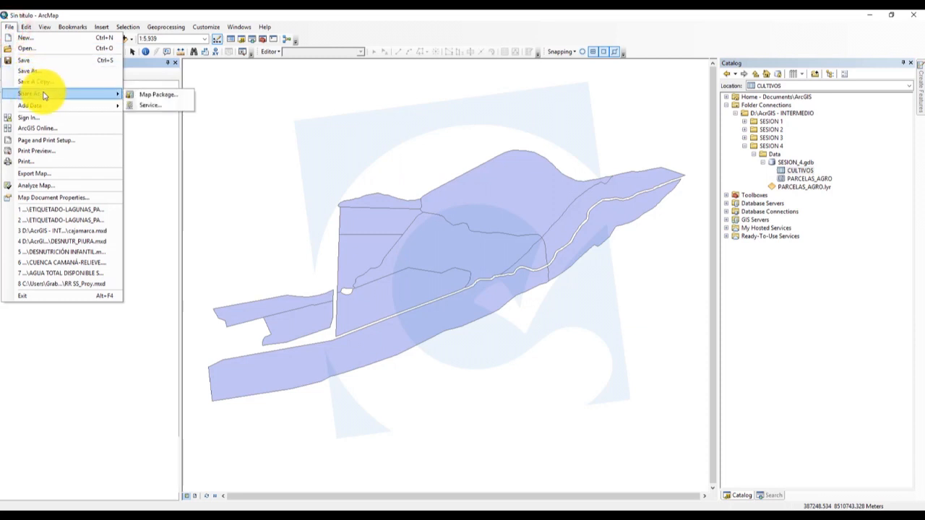
pyautogui.moveTo(82, 107)
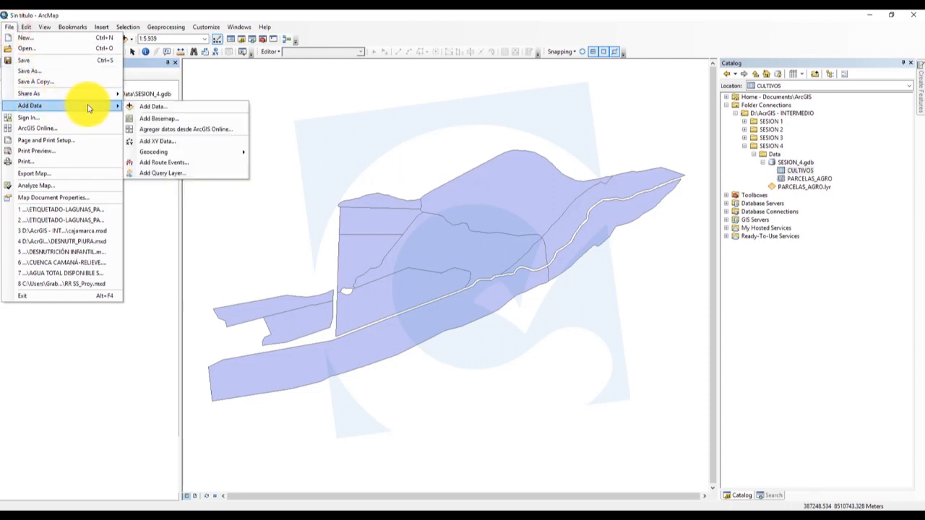
pyautogui.click(160, 119)
pyautogui.click(529, 411)
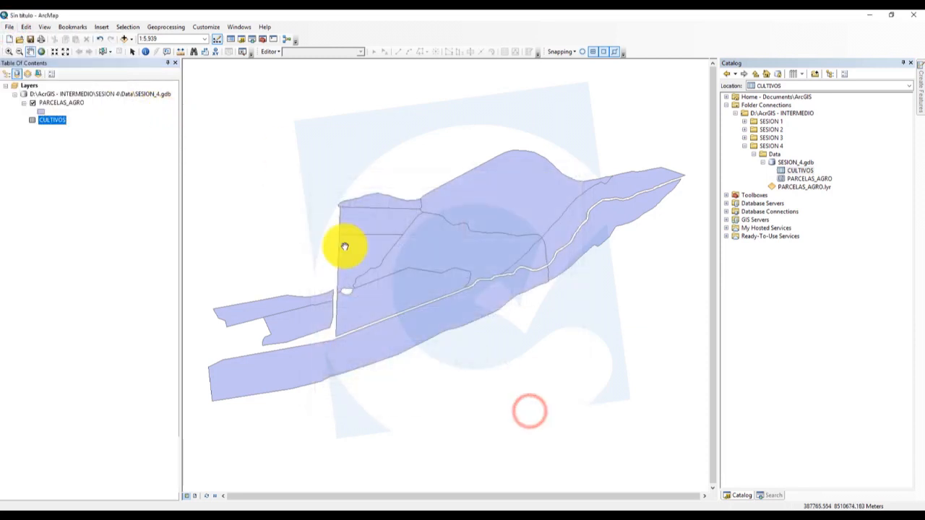
# - Open the symbology settings of the PARCELAS_AGRO layer and start browsing for a layer file to import symbology from
pyautogui.click(54, 103)
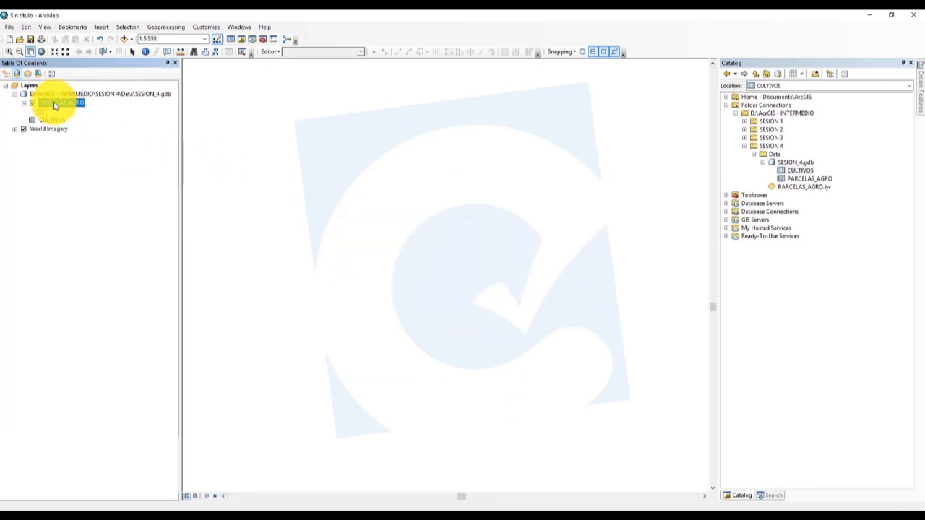
pyautogui.rightClick(55, 104)
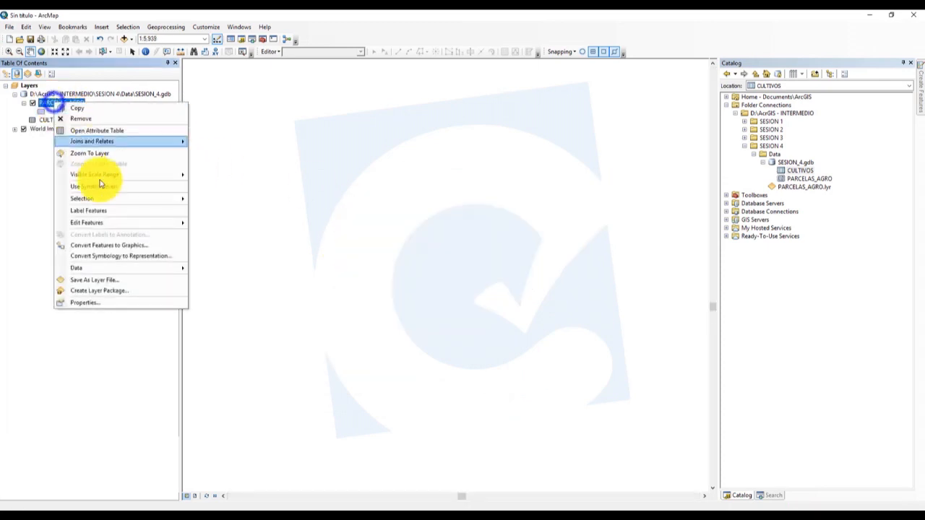
pyautogui.click(108, 303)
pyautogui.click(419, 158)
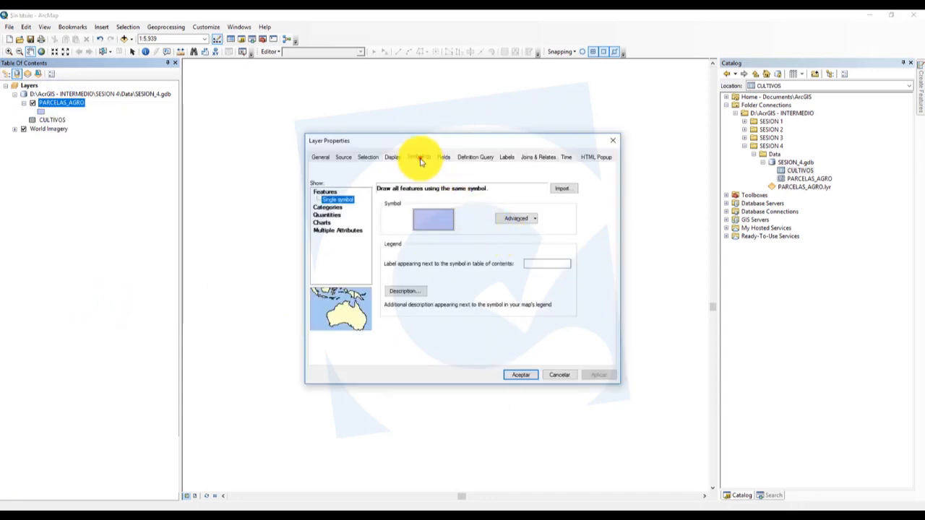
pyautogui.click(562, 189)
pyautogui.click(549, 252)
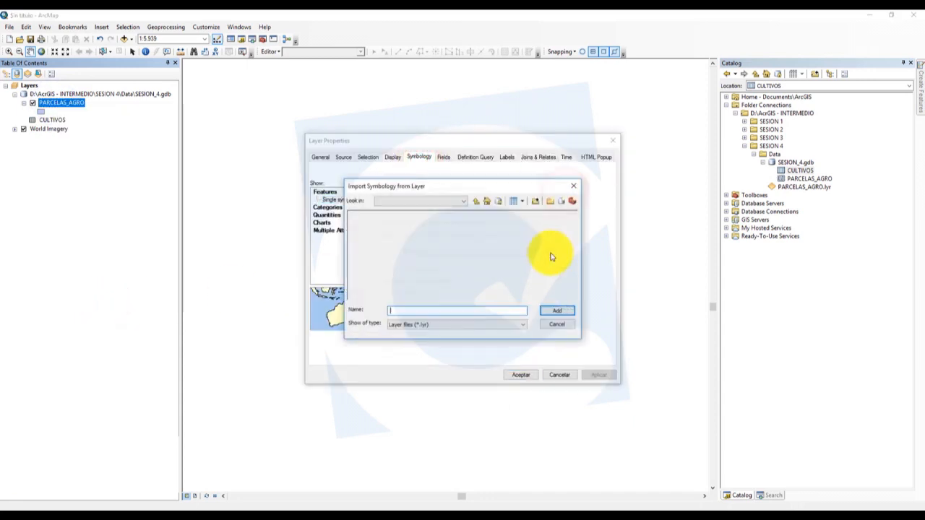
# - Choose PARCELAS_AGRO.lyr from the SESION 4 Data folder in the D:\AcrGIS - INTERMEDIO connection as the symbology source
pyautogui.click(475, 202)
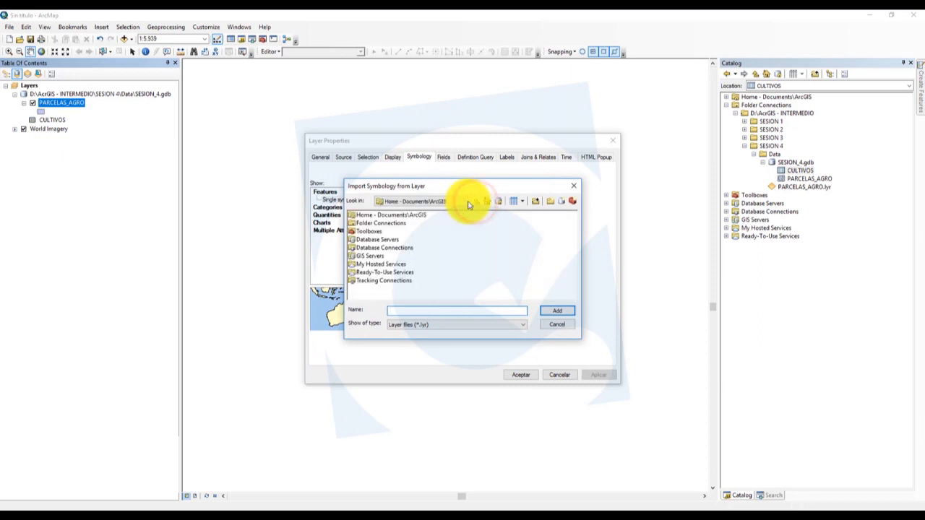
pyautogui.doubleClick(398, 220)
pyautogui.click(385, 217)
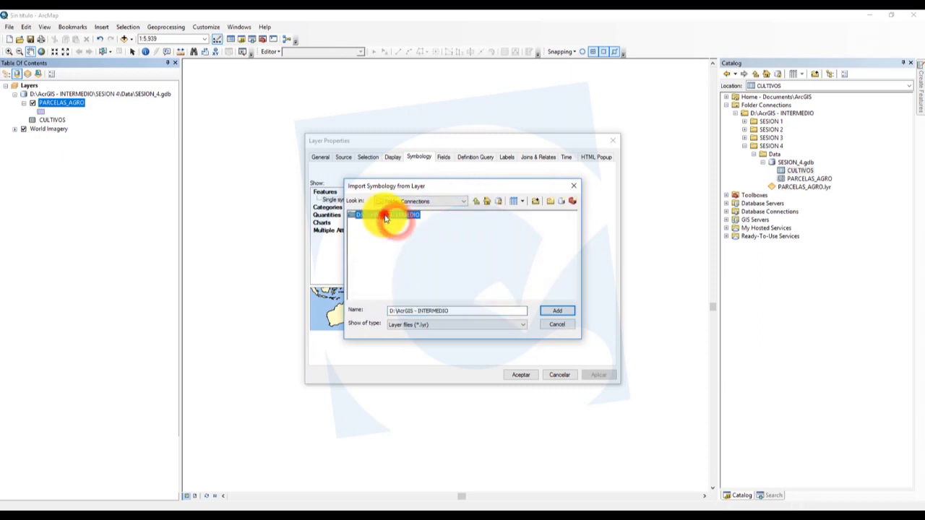
pyautogui.doubleClick(385, 217)
pyautogui.doubleClick(372, 238)
pyautogui.doubleClick(361, 215)
pyautogui.click(369, 216)
pyautogui.click(557, 310)
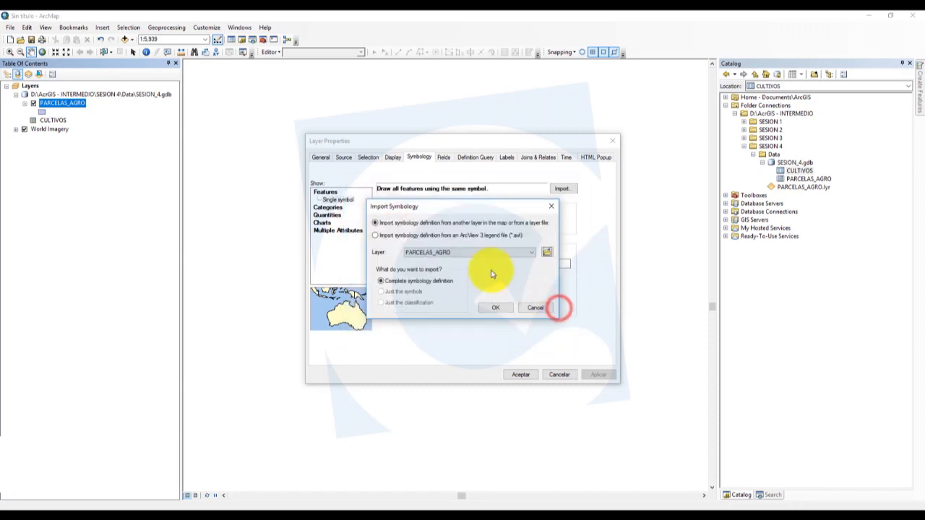
# - Import the complete symbology definition, matching its value field to COD_TIP
pyautogui.click(496, 307)
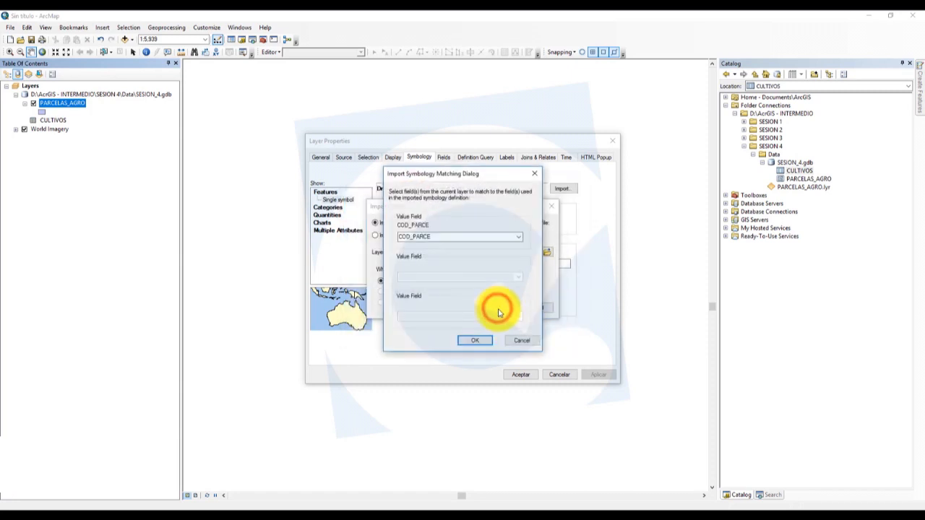
pyautogui.click(519, 238)
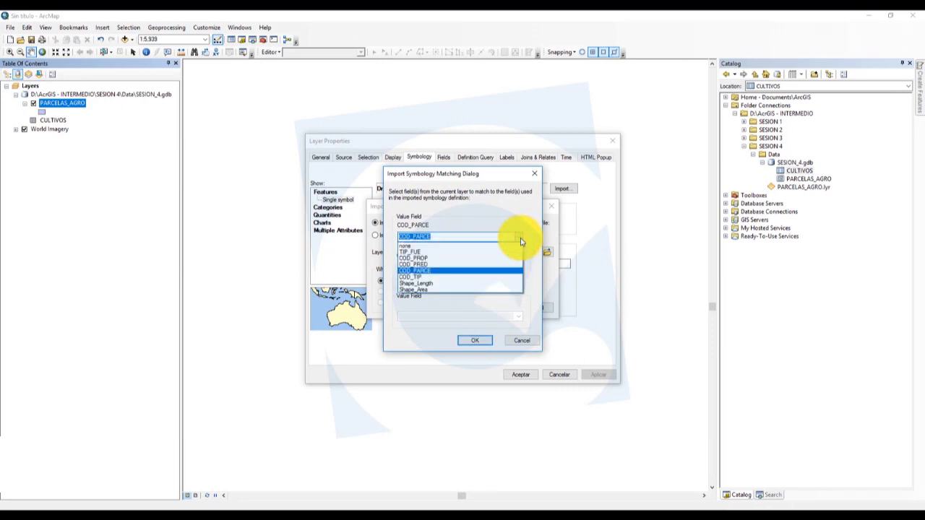
pyautogui.click(437, 281)
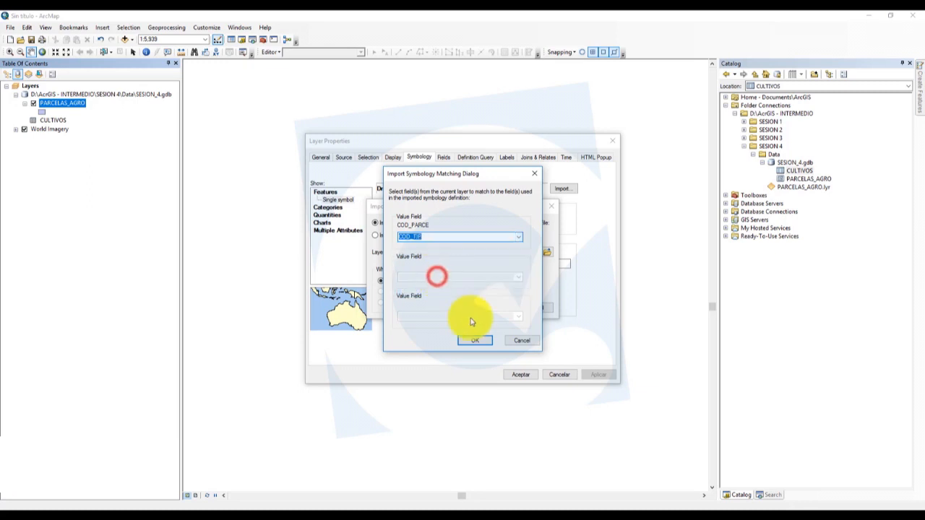
pyautogui.click(474, 340)
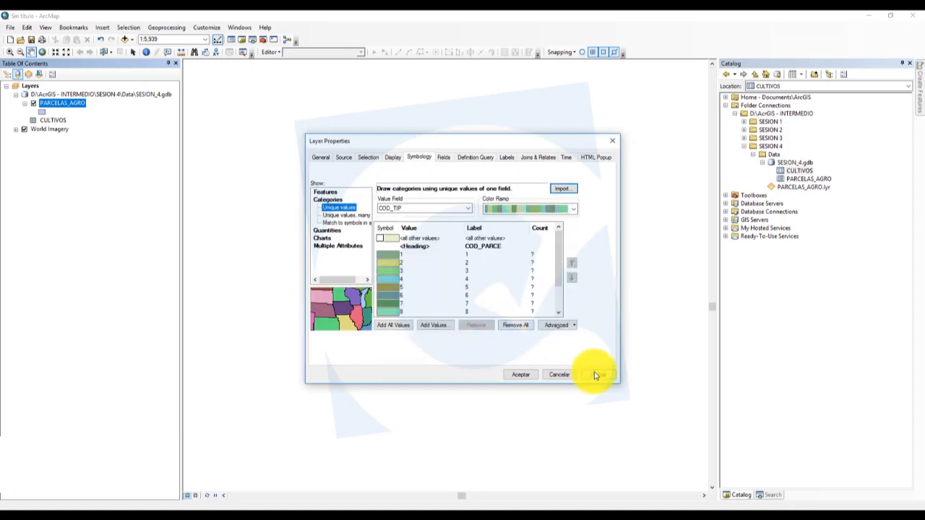
# - Symbolize the parcels by unique values of COD_TIP, adding all values, and apply the layer properties
pyautogui.click(467, 208)
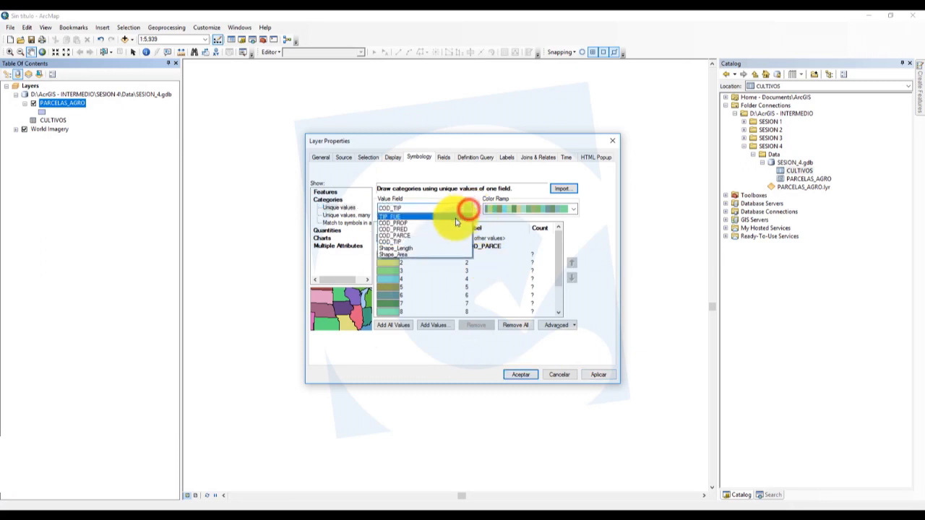
pyautogui.click(418, 242)
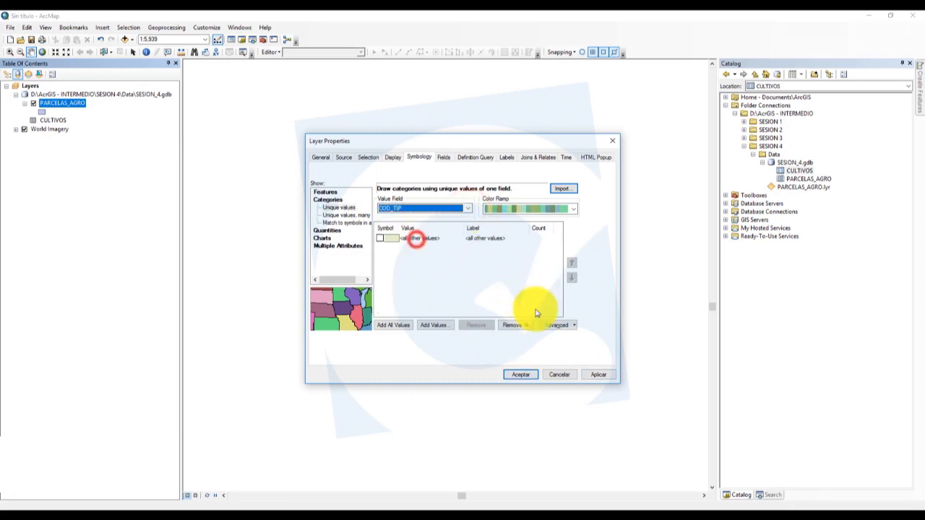
pyautogui.click(395, 325)
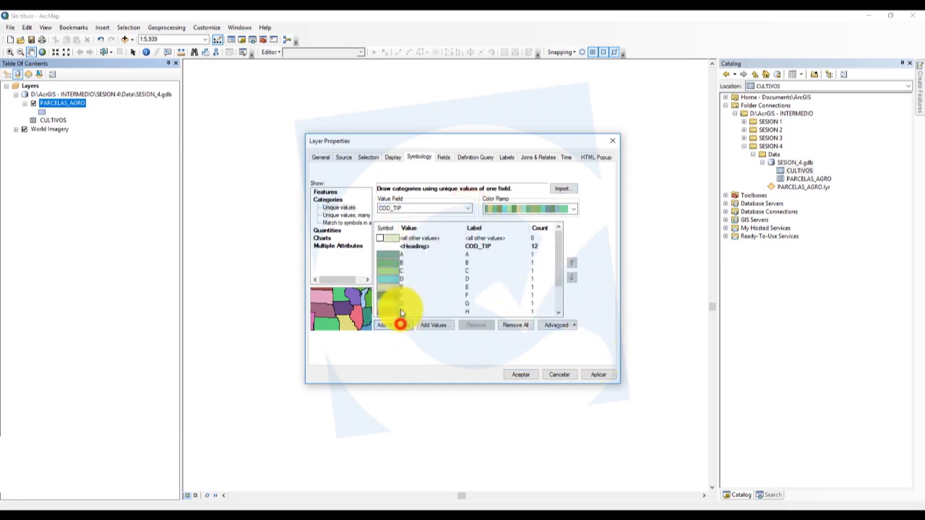
pyautogui.click(598, 374)
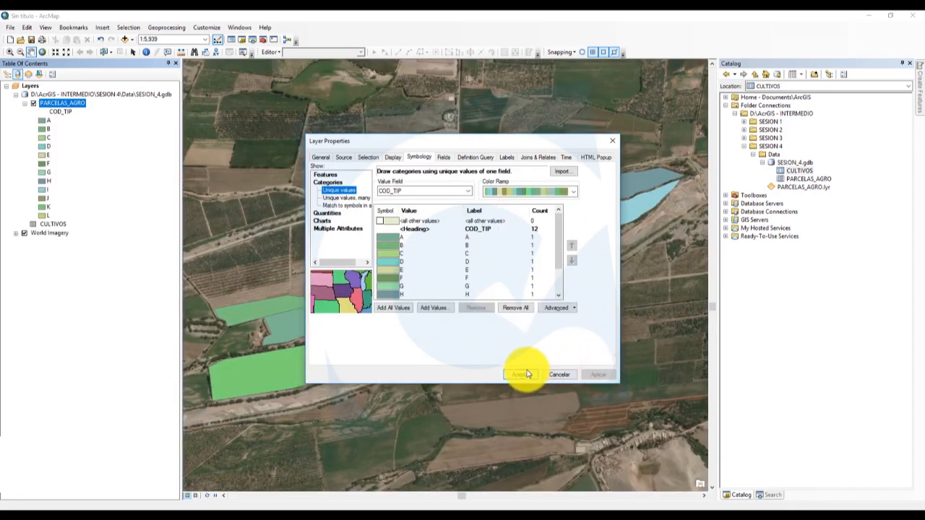
pyautogui.click(523, 374)
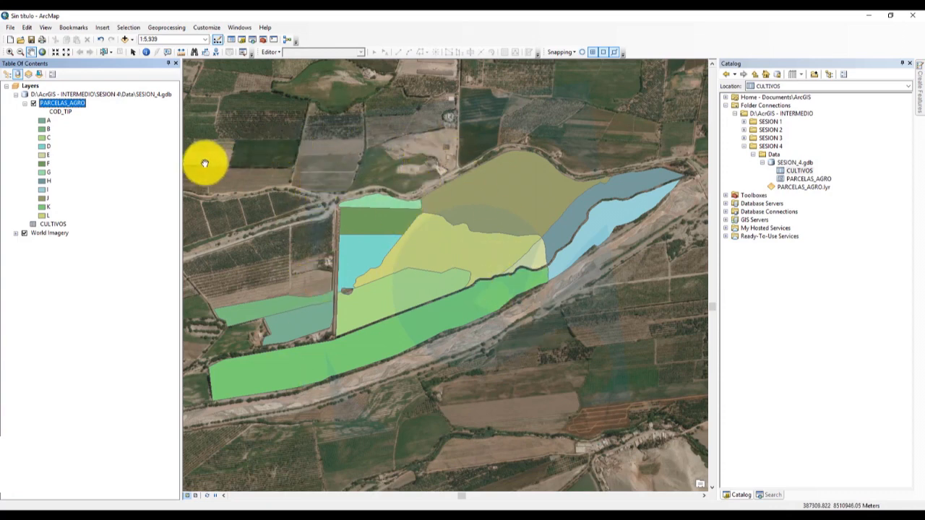
# - Turn on feature labels for the PARCELAS_AGRO layer and use COD_TIP as the label field
pyautogui.click(134, 52)
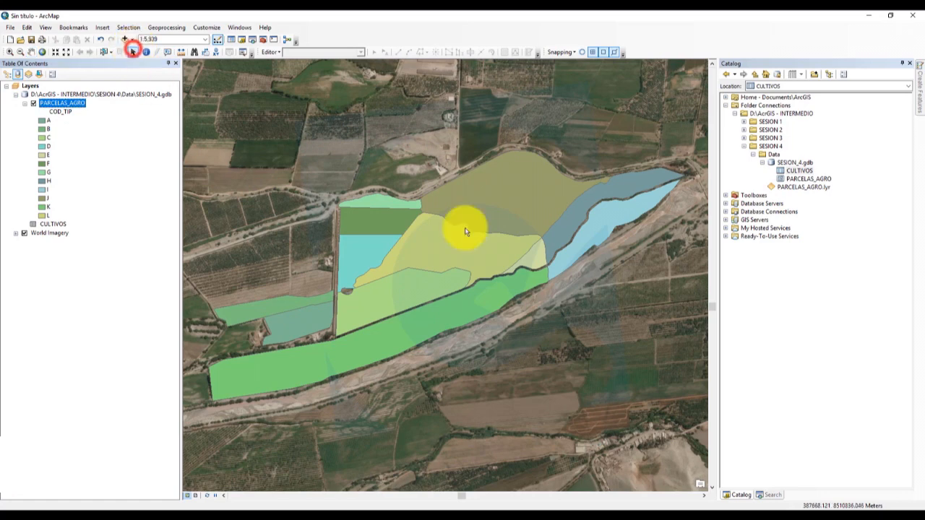
pyautogui.doubleClick(60, 104)
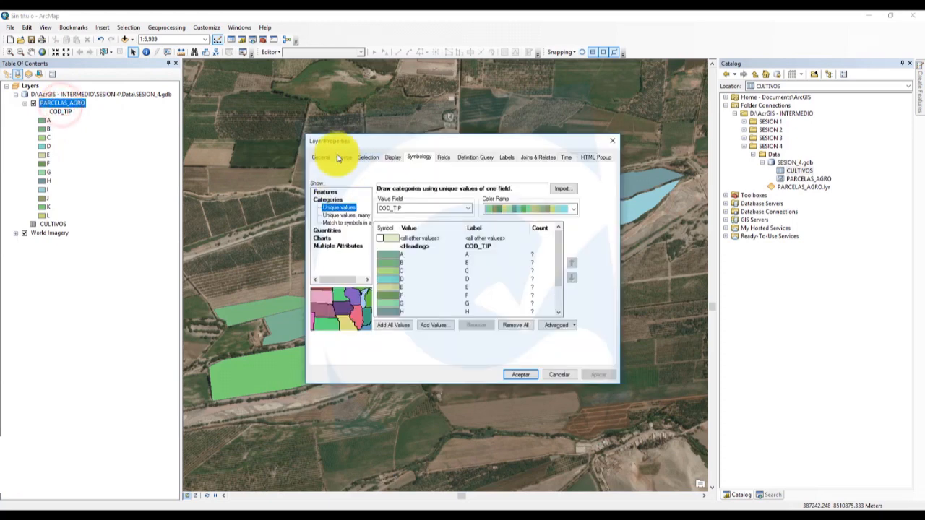
pyautogui.click(506, 158)
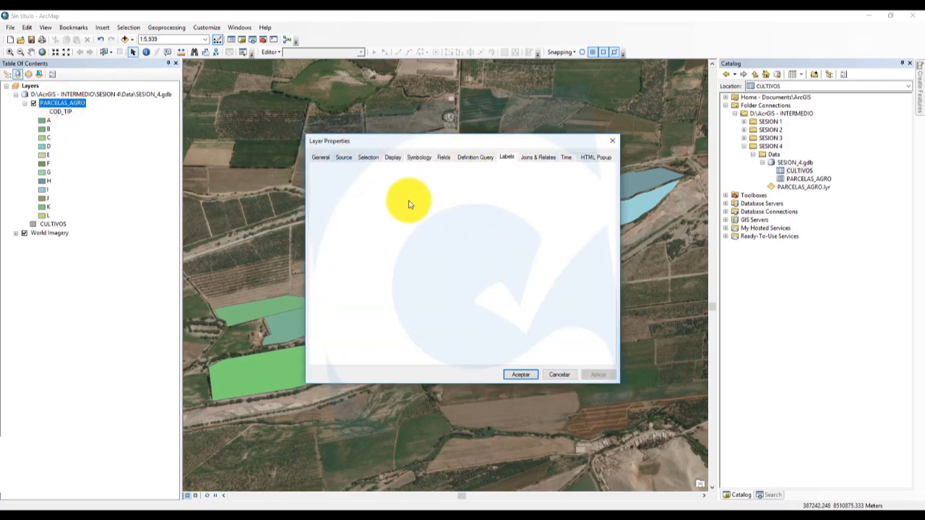
pyautogui.click(319, 169)
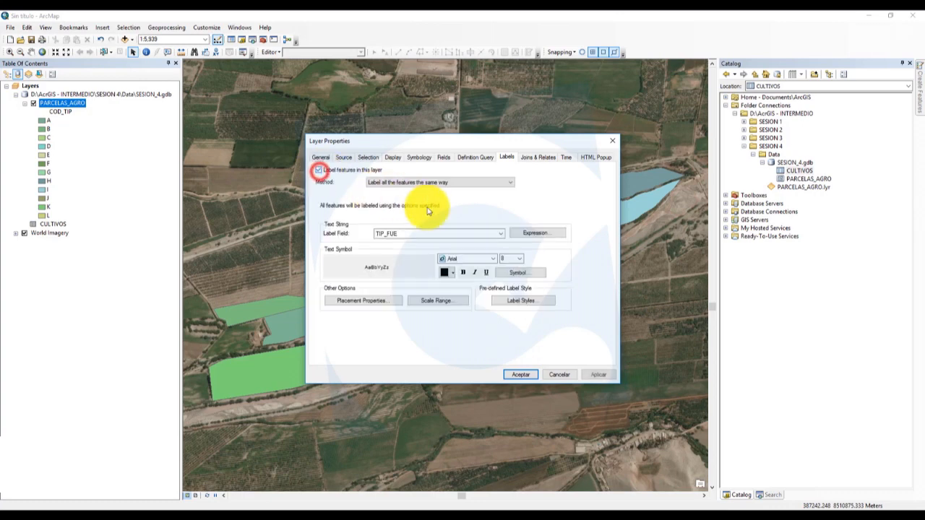
pyautogui.click(500, 234)
pyautogui.click(411, 268)
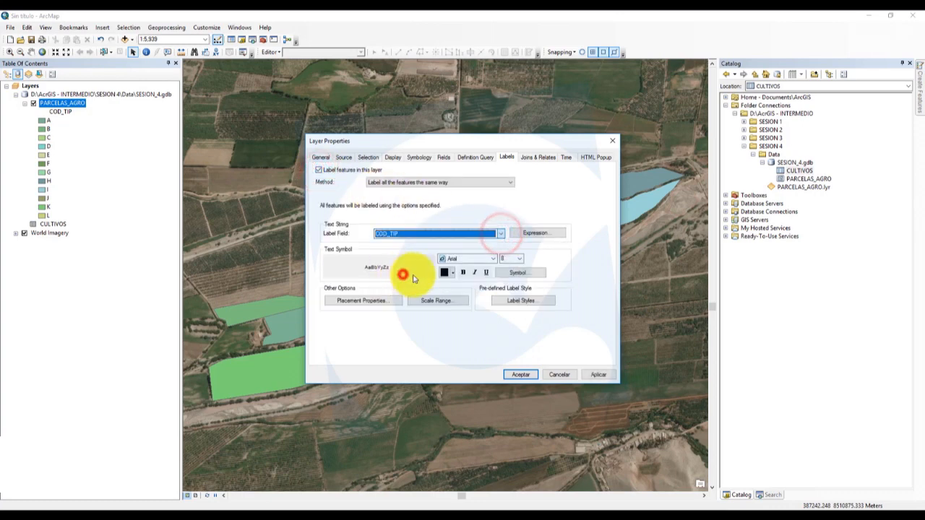
# - Make the parcel labels bold at font size 12 and accept the layer properties
pyautogui.click(463, 272)
pyautogui.click(518, 258)
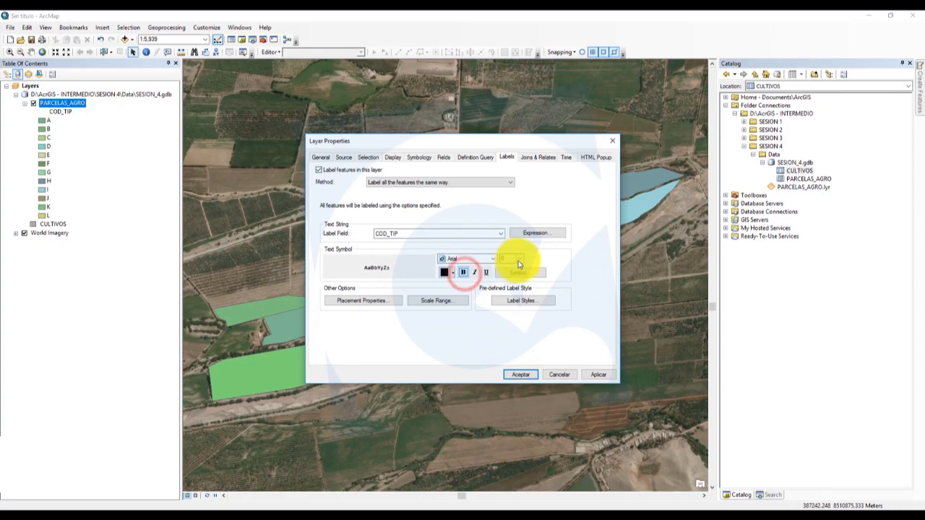
pyautogui.click(508, 298)
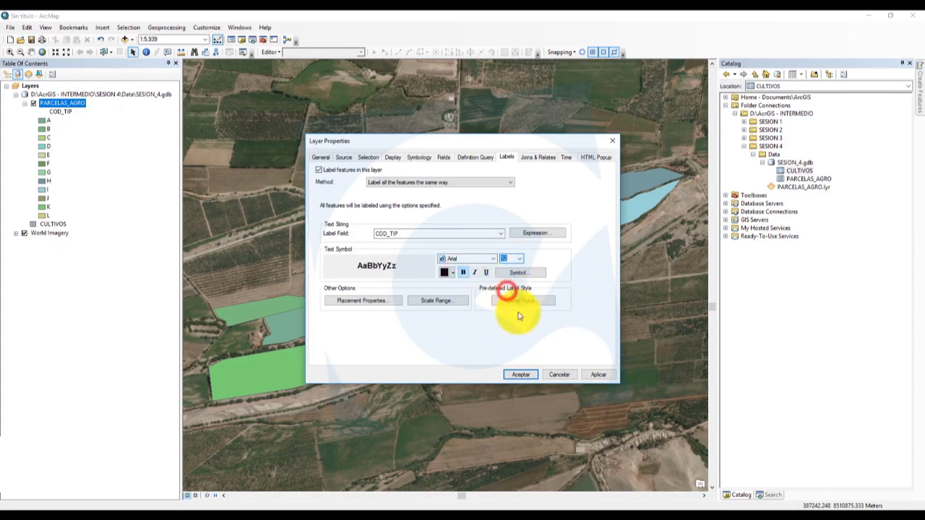
pyautogui.click(520, 374)
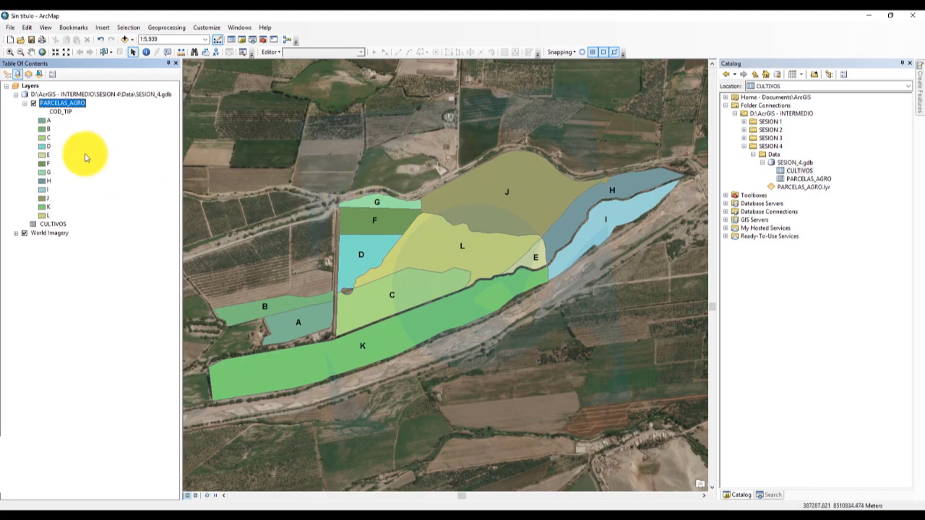
# - Open the attribute table of the PARCELAS_AGRO layer and reposition its window over the map
pyautogui.rightClick(64, 107)
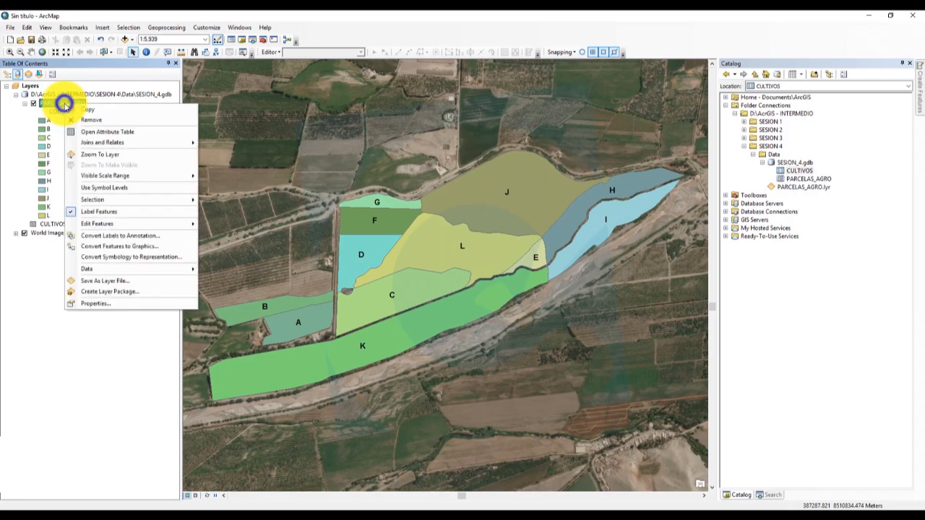
pyautogui.click(91, 130)
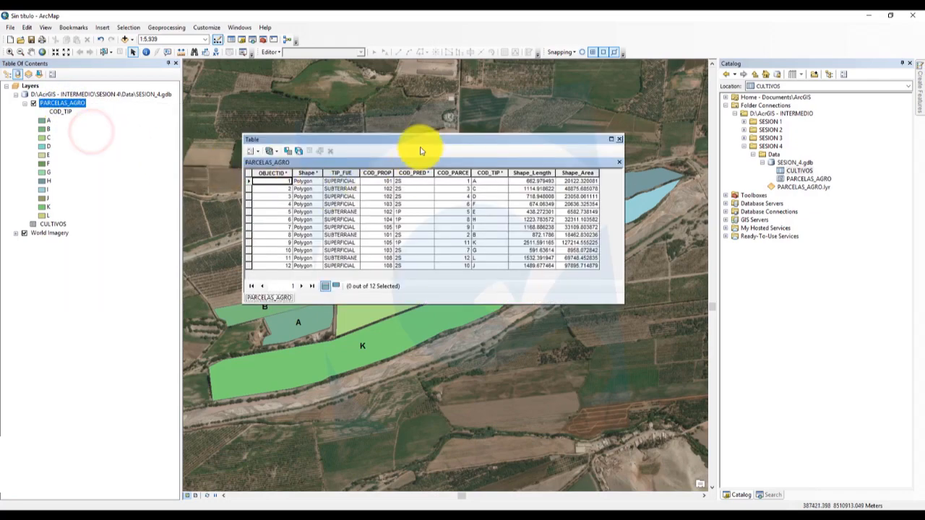
pyautogui.moveTo(419, 140); pyautogui.dragTo(434, 128)
pyautogui.moveTo(488, 292); pyautogui.dragTo(495, 293)
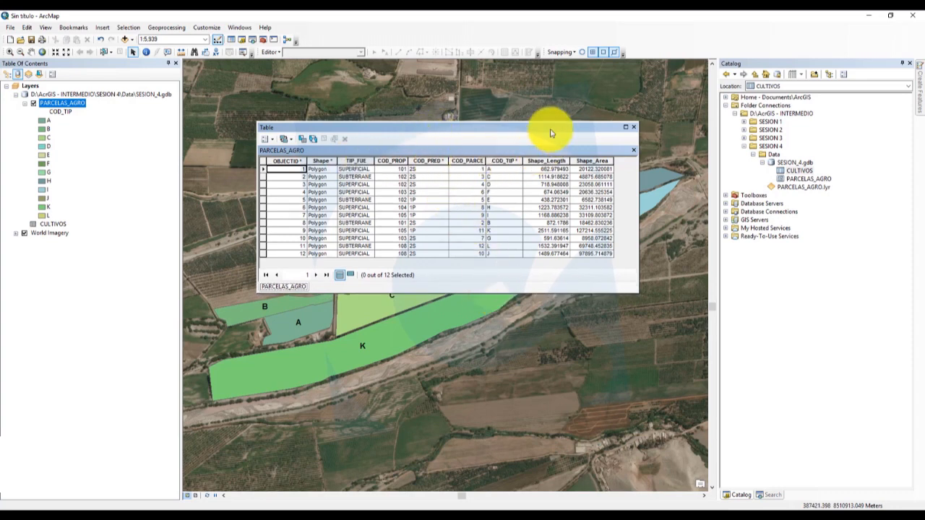
pyautogui.moveTo(542, 129); pyautogui.dragTo(545, 124)
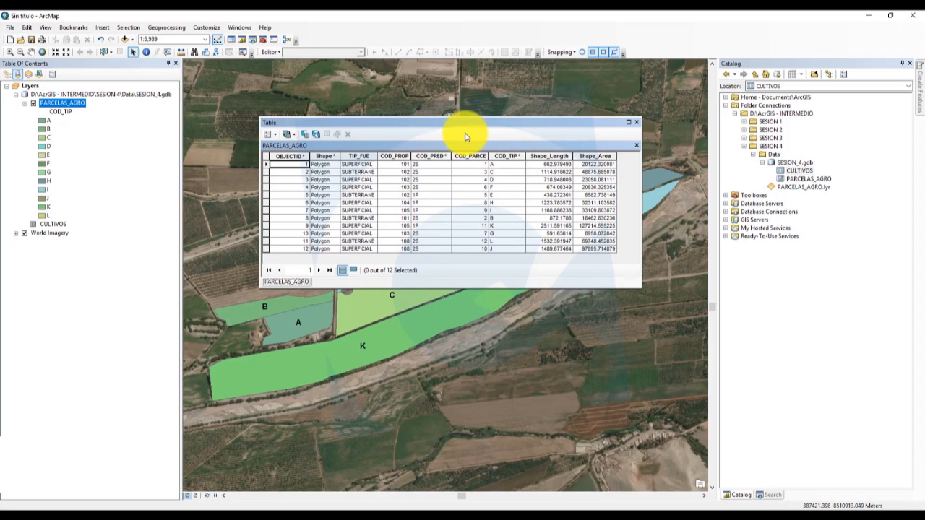
# - Highlight the COD_TIP column and compare its codes with the parcel labels on the map, then clear the highlight
pyautogui.click(509, 156)
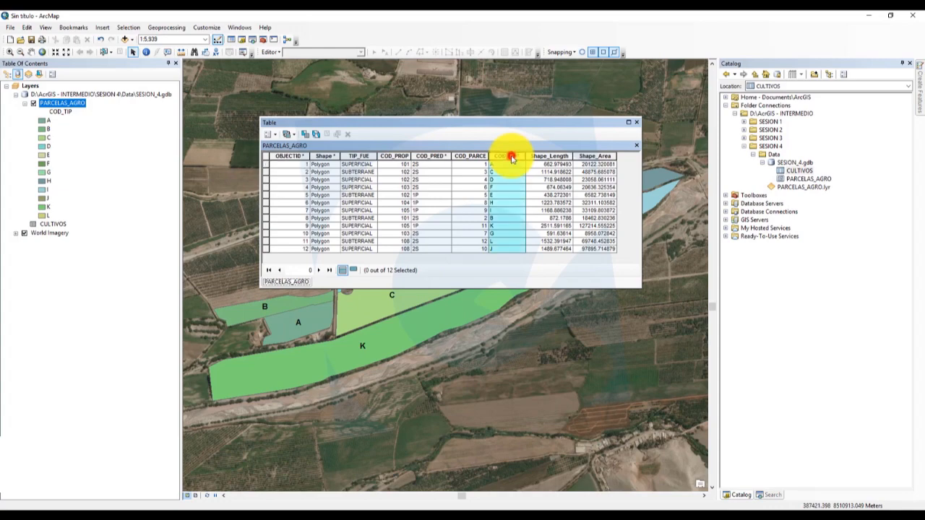
pyautogui.moveTo(499, 122); pyautogui.dragTo(695, 226)
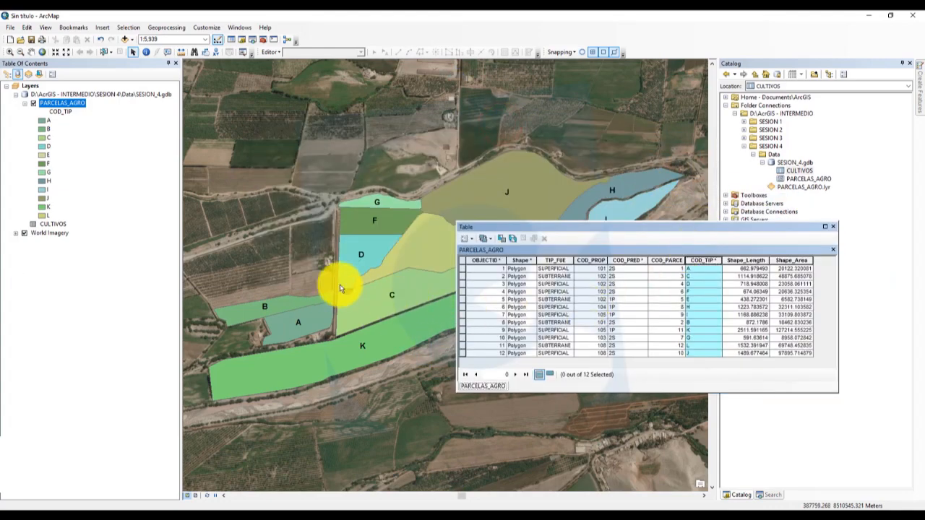
pyautogui.moveTo(571, 230); pyautogui.dragTo(690, 347)
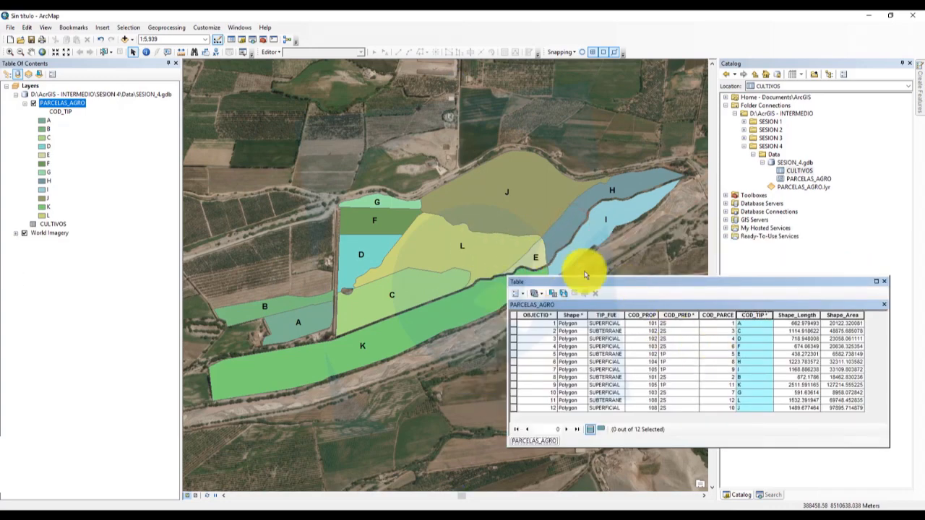
pyautogui.moveTo(645, 286); pyautogui.dragTo(613, 284)
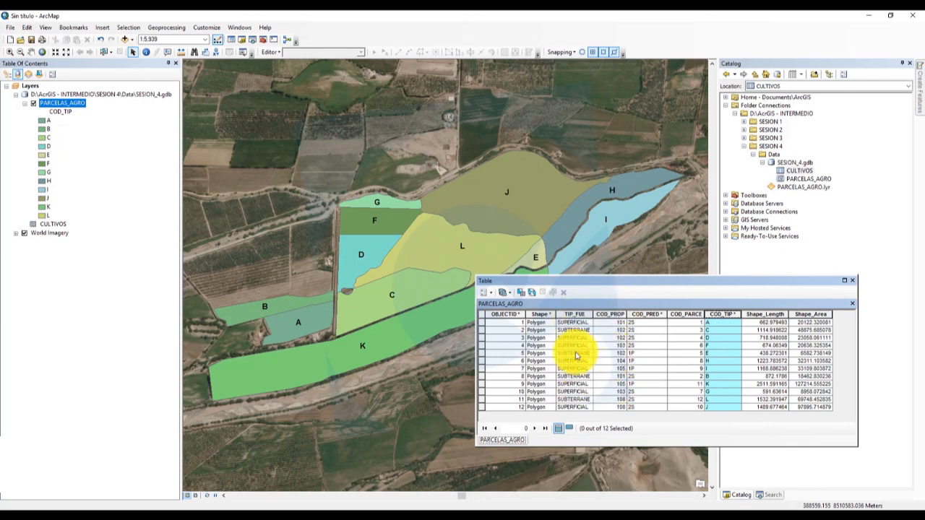
pyautogui.moveTo(647, 281); pyautogui.dragTo(663, 299)
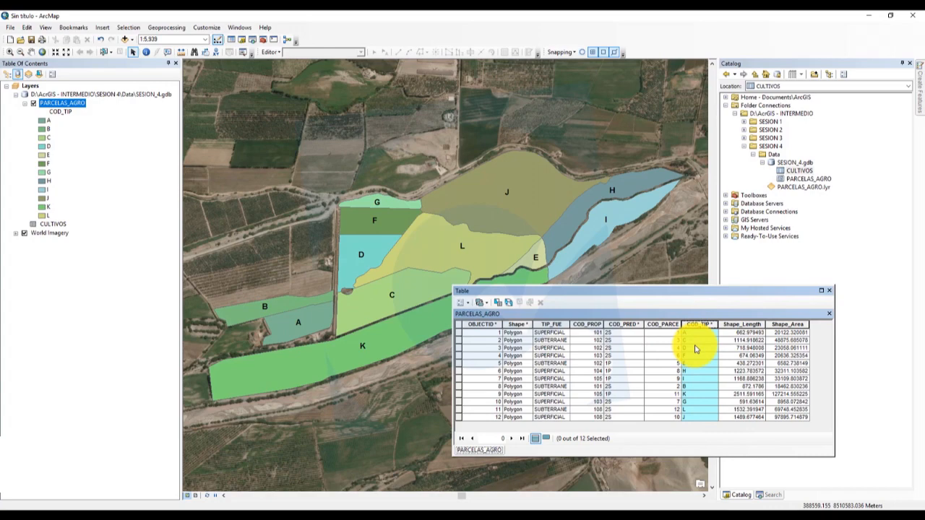
pyautogui.moveTo(670, 293); pyautogui.dragTo(473, 142)
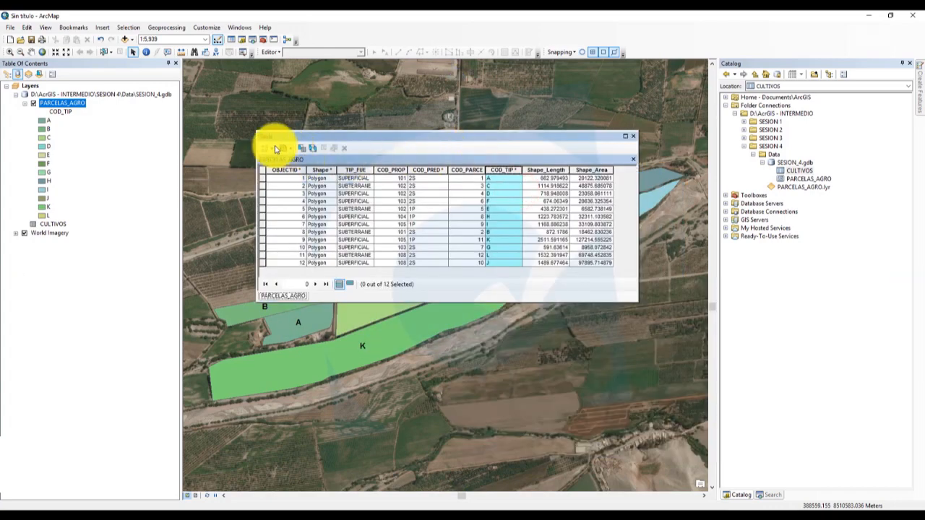
pyautogui.click(262, 170)
pyautogui.moveTo(471, 135); pyautogui.dragTo(480, 130)
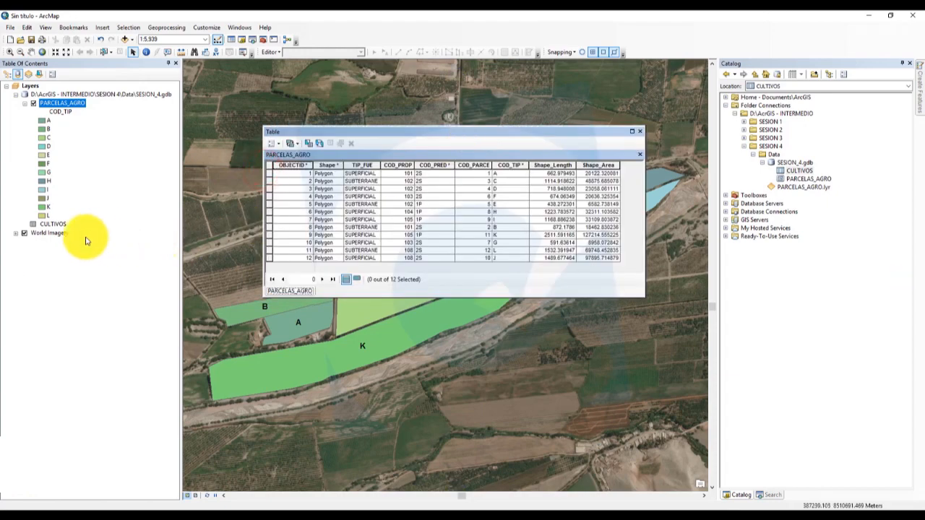
# - Open the CULTIVOS table and arrange it below the PARCELAS_AGRO table, enlarging the window to show all rows of both
pyautogui.click(57, 225)
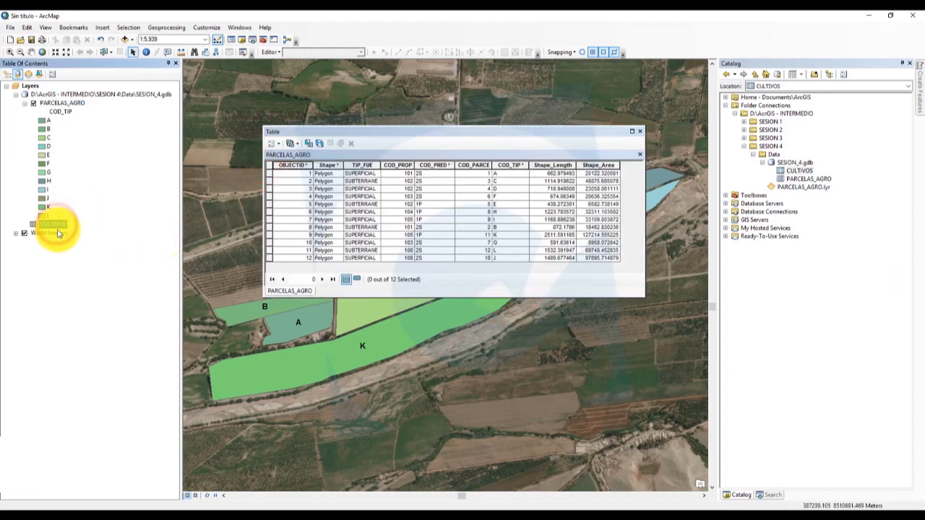
pyautogui.rightClick(52, 226)
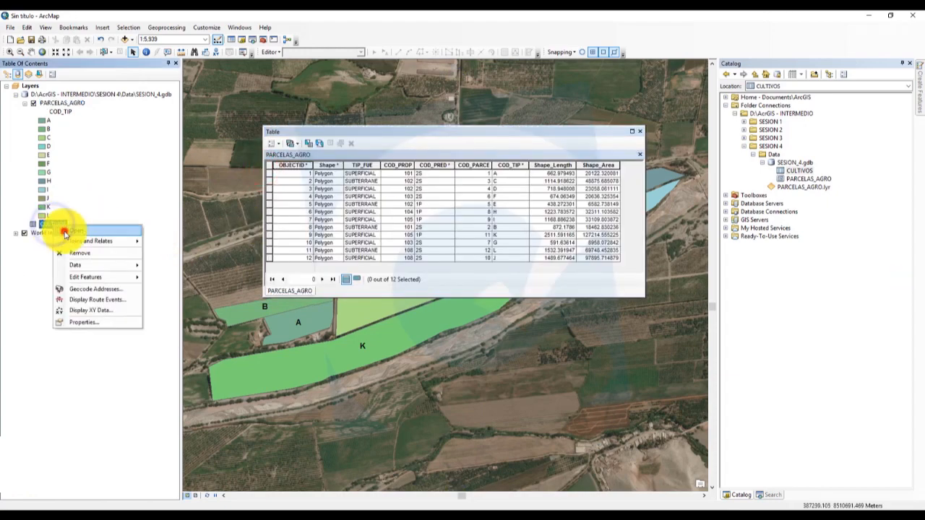
pyautogui.click(68, 232)
pyautogui.click(278, 143)
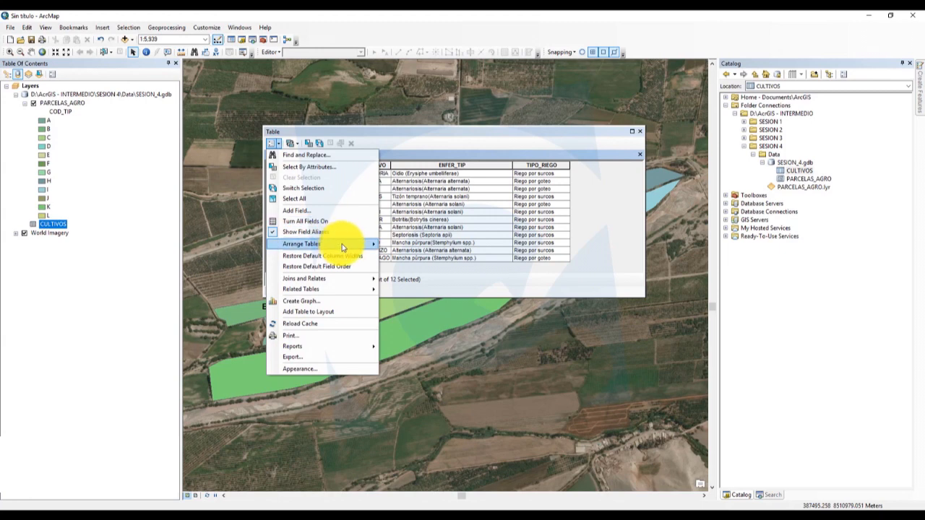
pyautogui.click(400, 244)
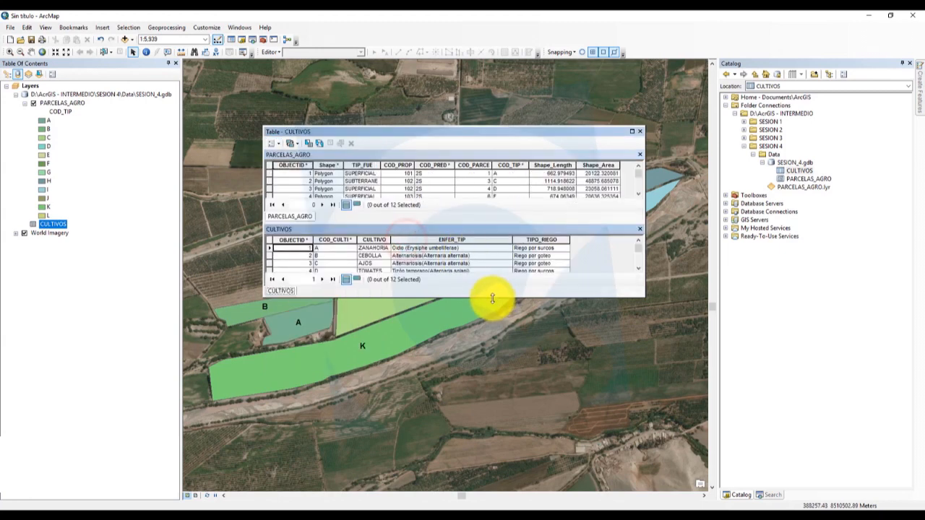
pyautogui.moveTo(495, 297); pyautogui.dragTo(500, 439)
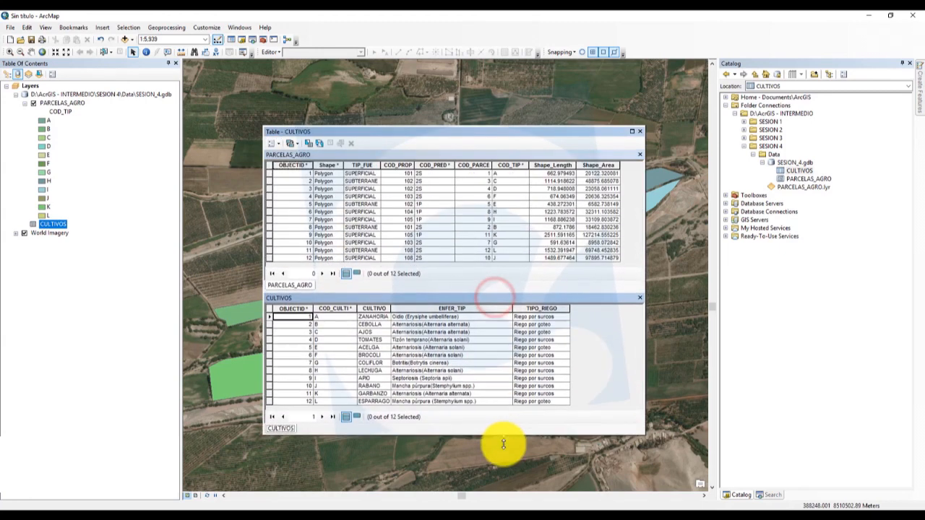
pyautogui.moveTo(448, 136); pyautogui.dragTo(452, 121)
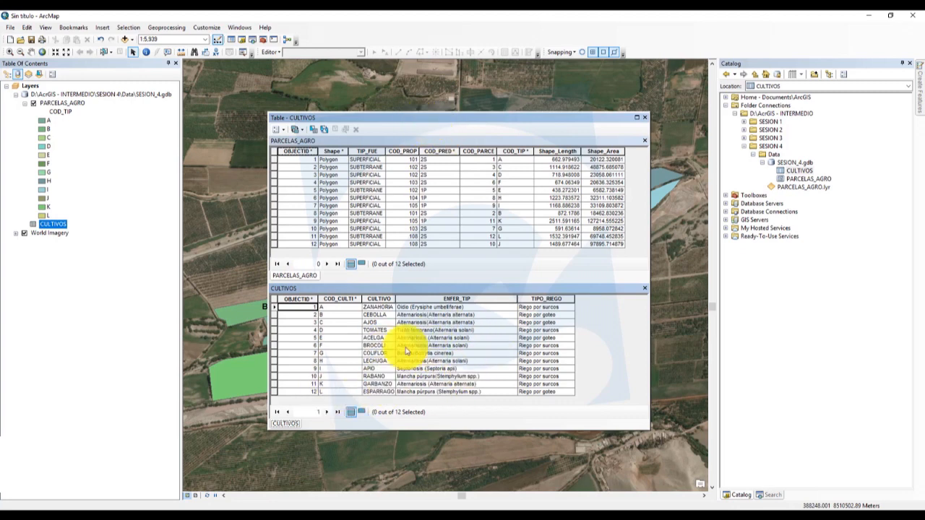
# - Compare the COD_TIP column of PARCELAS_AGRO with the COD_CULTI column of CULTIVOS, then clear the highlights and close the tables
pyautogui.click(516, 150)
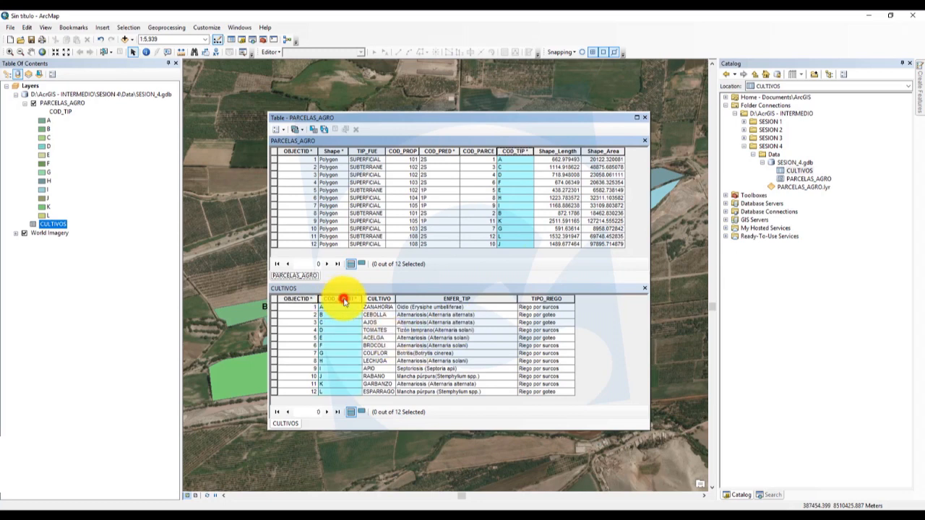
pyautogui.click(344, 299)
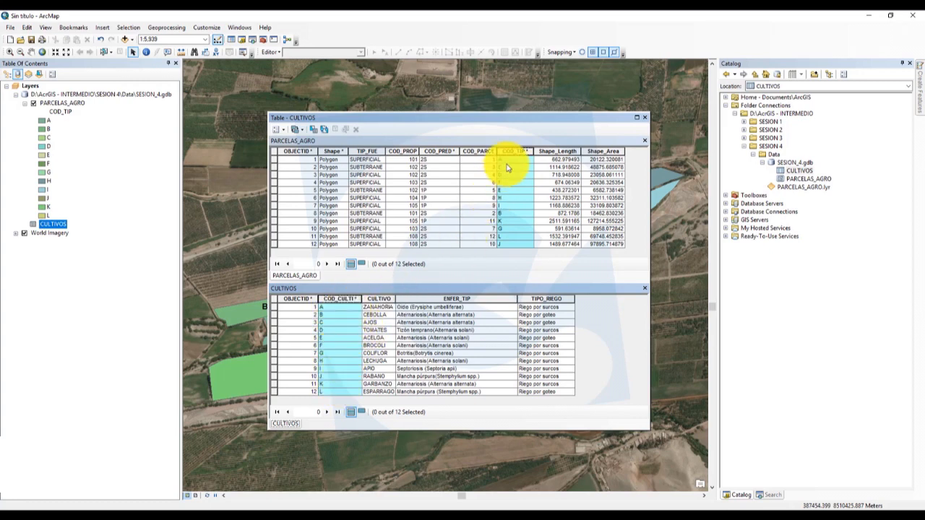
pyautogui.moveTo(461, 121); pyautogui.dragTo(456, 121)
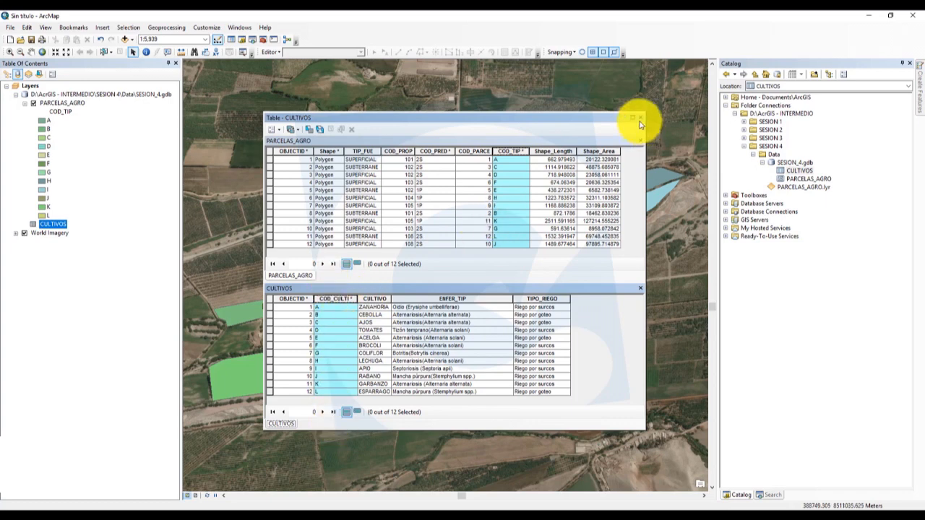
pyautogui.click(270, 151)
pyautogui.click(270, 299)
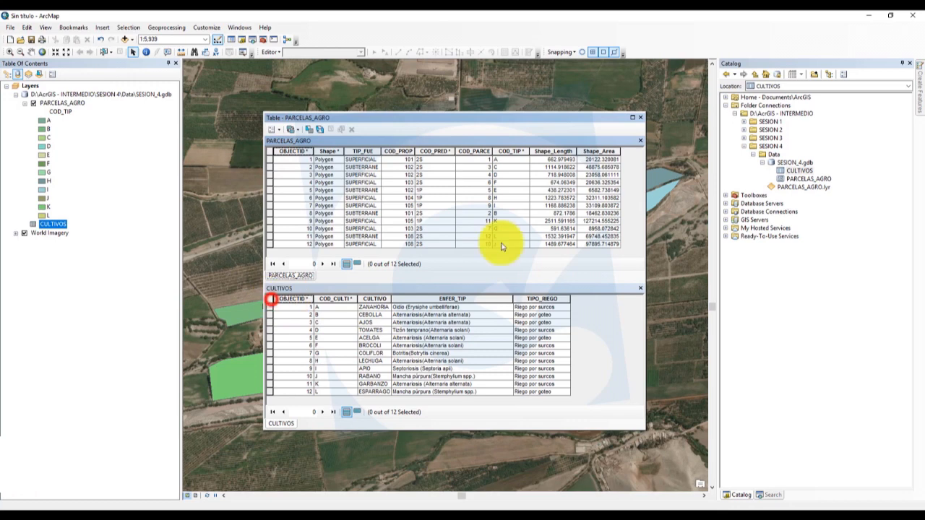
pyautogui.click(642, 117)
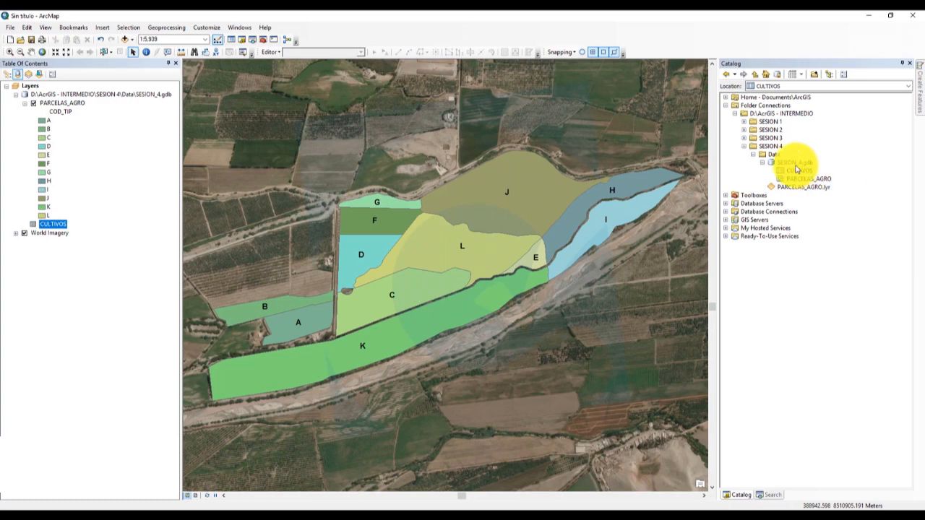
# - Start creating a new relationship class in the SESION_4.gdb geodatabase
pyautogui.click(789, 165)
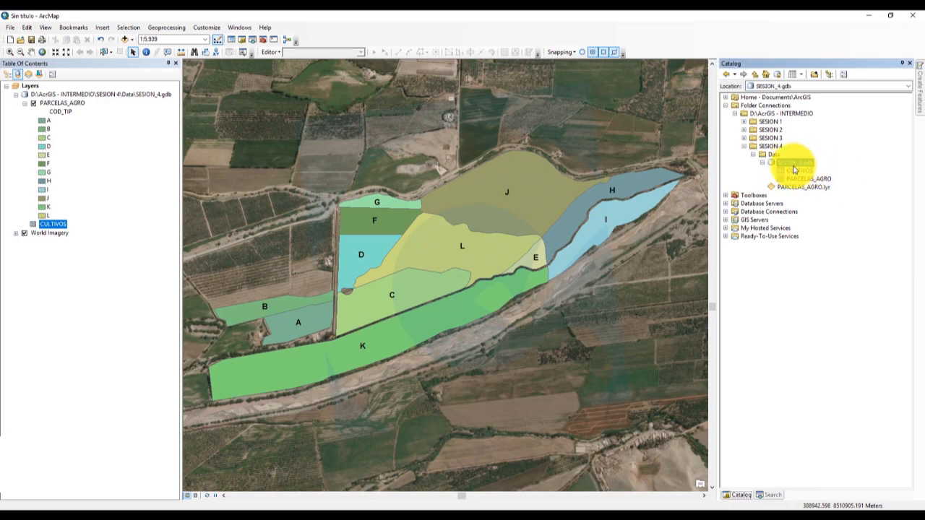
pyautogui.rightClick(794, 166)
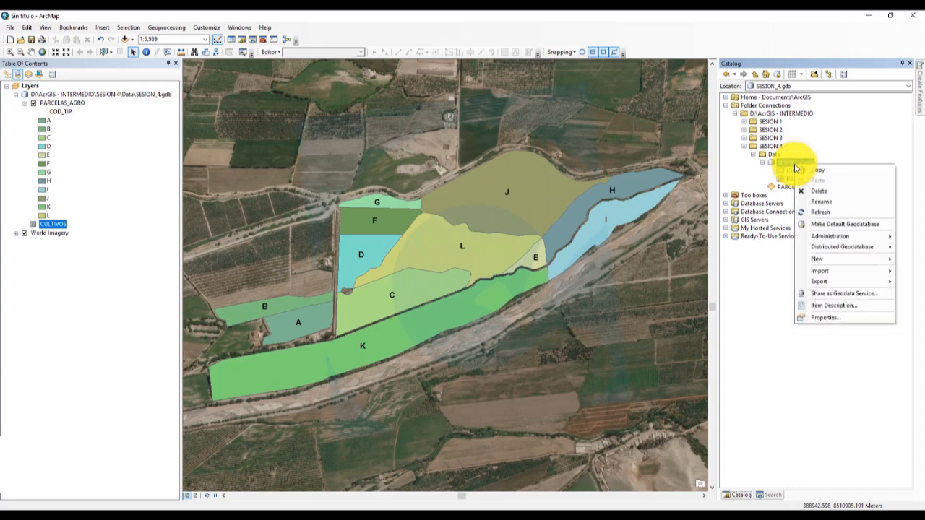
pyautogui.moveTo(817, 259)
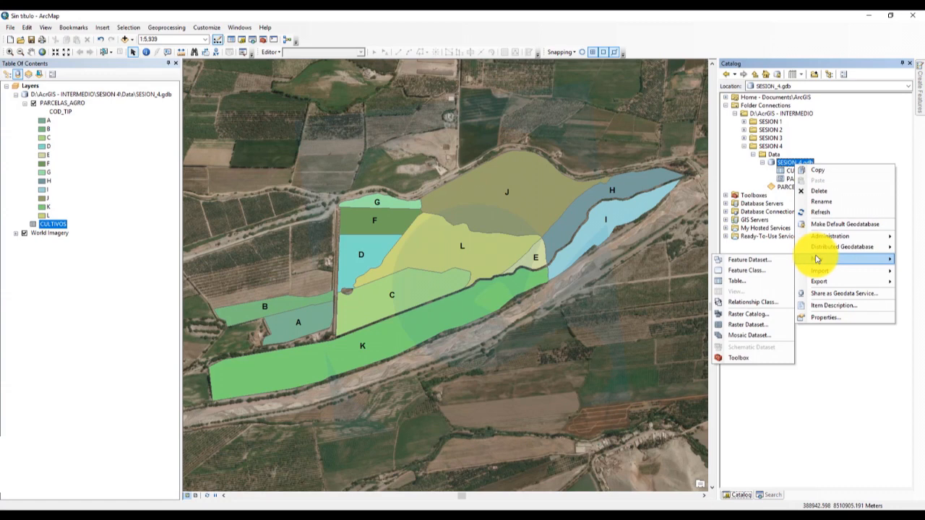
pyautogui.click(755, 306)
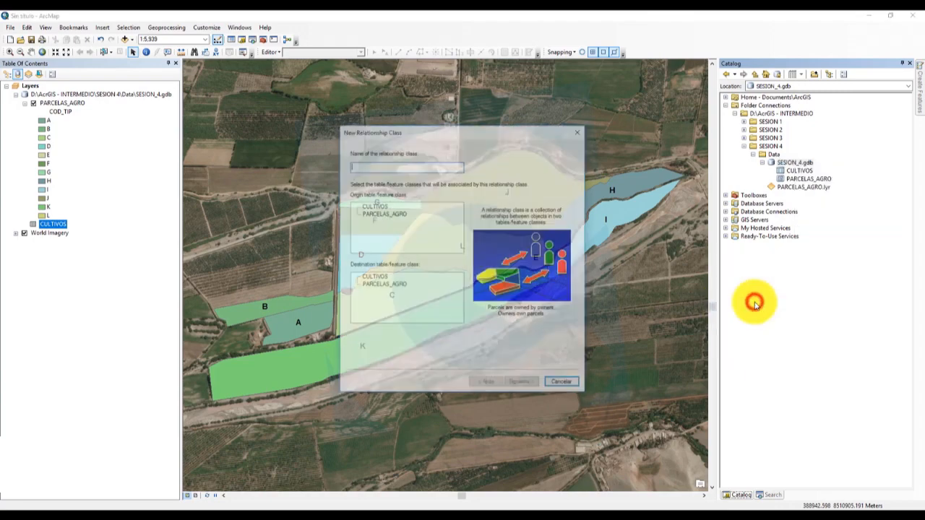
pyautogui.moveTo(446, 135); pyautogui.dragTo(429, 154)
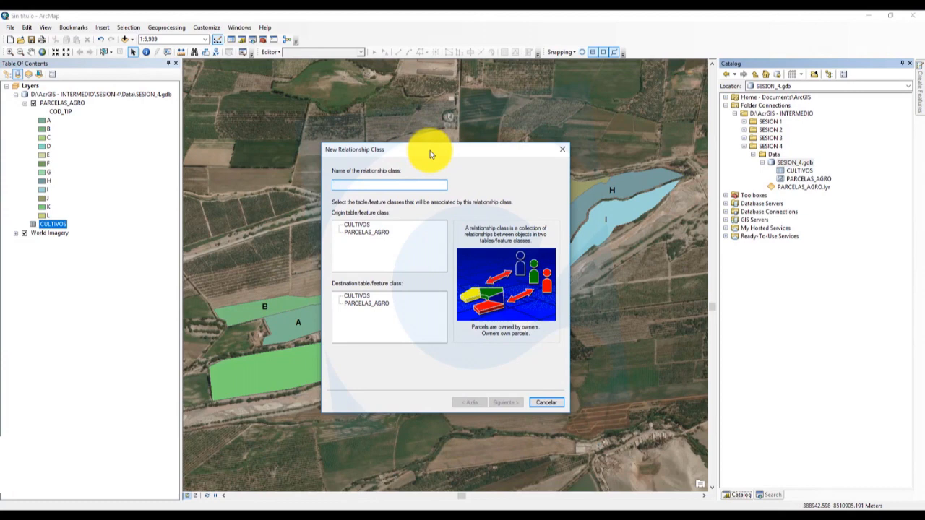
pyautogui.moveTo(429, 154); pyautogui.dragTo(435, 156)
# - Name the relationship class PECELACULTIVO, with PARCELAS_AGRO as the origin feature class and CULTIVOS as the destination table
pyautogui.click(390, 189)
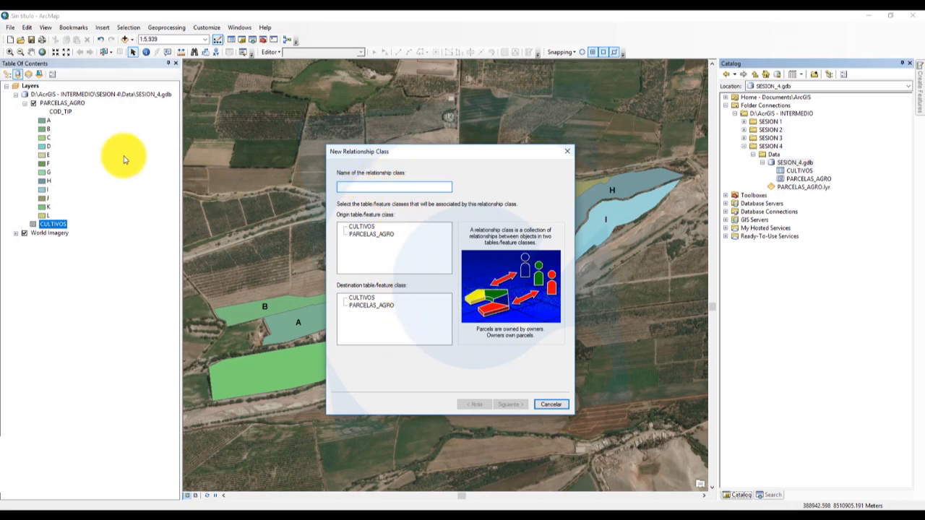
pyautogui.click(351, 187)
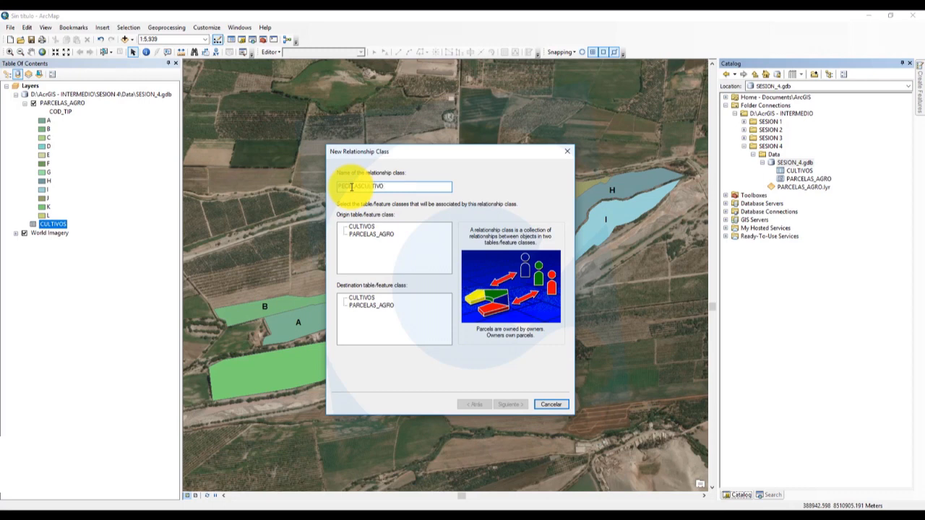
pyautogui.moveTo(399, 186); pyautogui.dragTo(337, 186)
pyautogui.click(397, 184)
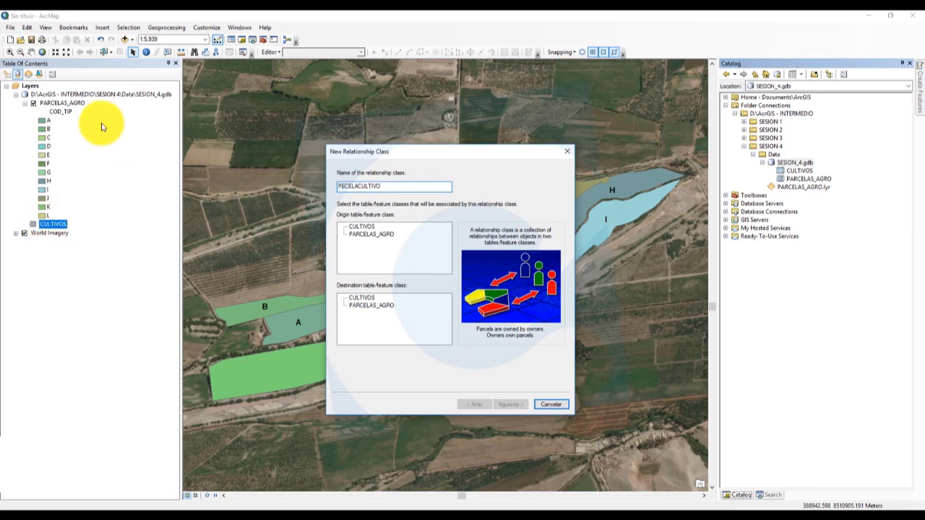
pyautogui.moveTo(386, 187); pyautogui.dragTo(337, 186)
pyautogui.click(386, 186)
pyautogui.moveTo(393, 186); pyautogui.dragTo(337, 185)
pyautogui.click(399, 189)
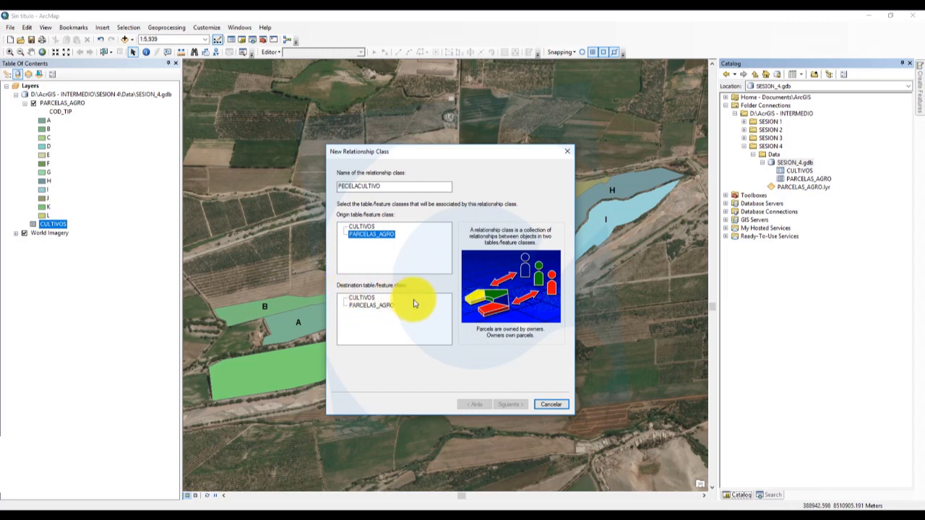
pyautogui.click(361, 298)
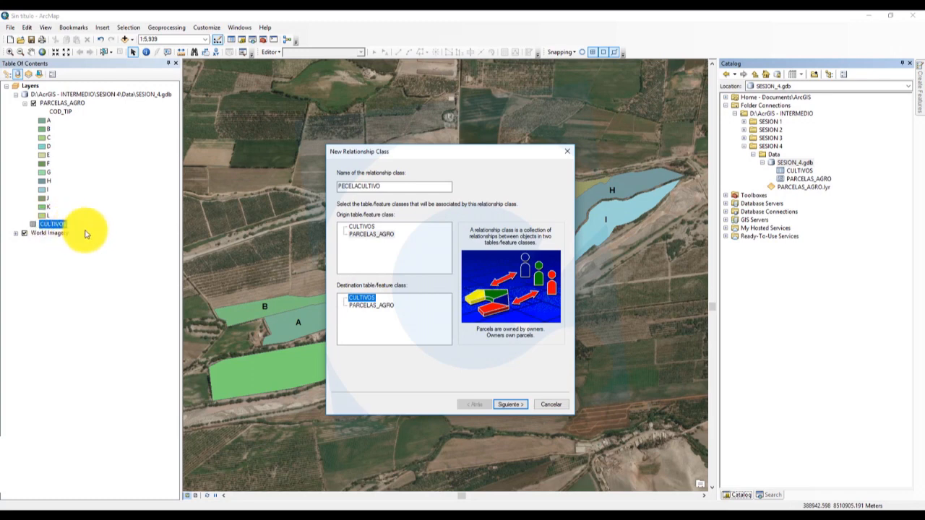
# - Accept the origin and destination tables and keep the relationship type as simple (peer to peer)
pyautogui.moveTo(419, 151)
pyautogui.mouseDown()
pyautogui.moveTo(409, 149)
pyautogui.moveTo(423, 155)
pyautogui.mouseUp()
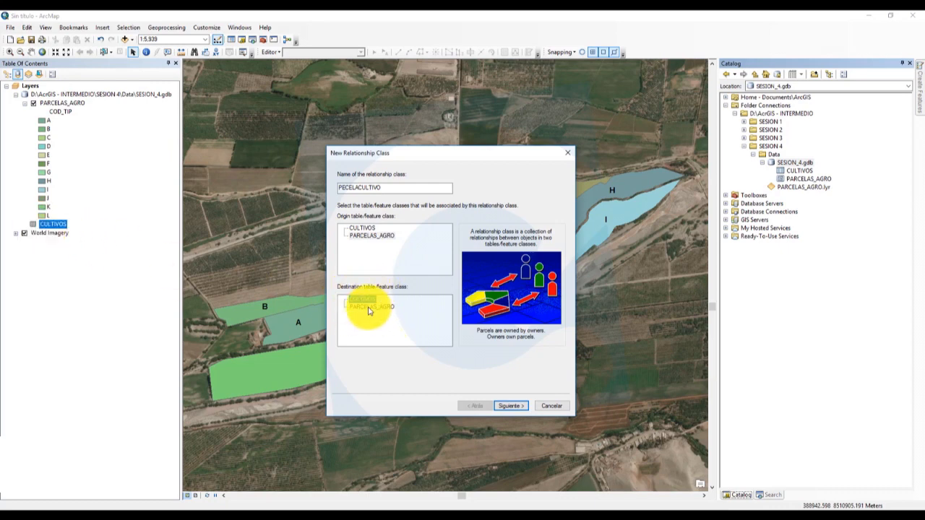
pyautogui.click(515, 406)
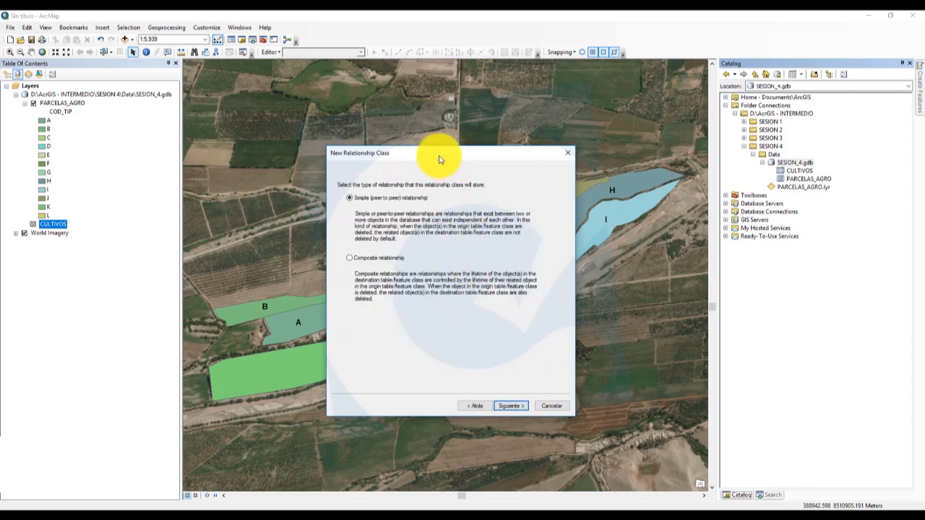
pyautogui.moveTo(439, 158); pyautogui.dragTo(444, 155)
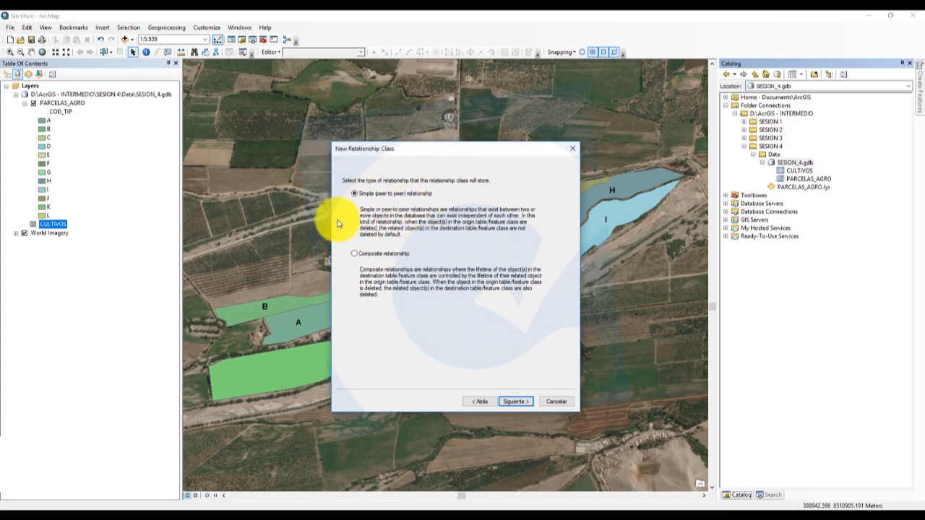
pyautogui.click(517, 402)
# - Label the relationship SE CULTIVA from origin to destination and SE CULTIVA EN from destination to origin, with no messages propagated
pyautogui.click(382, 192)
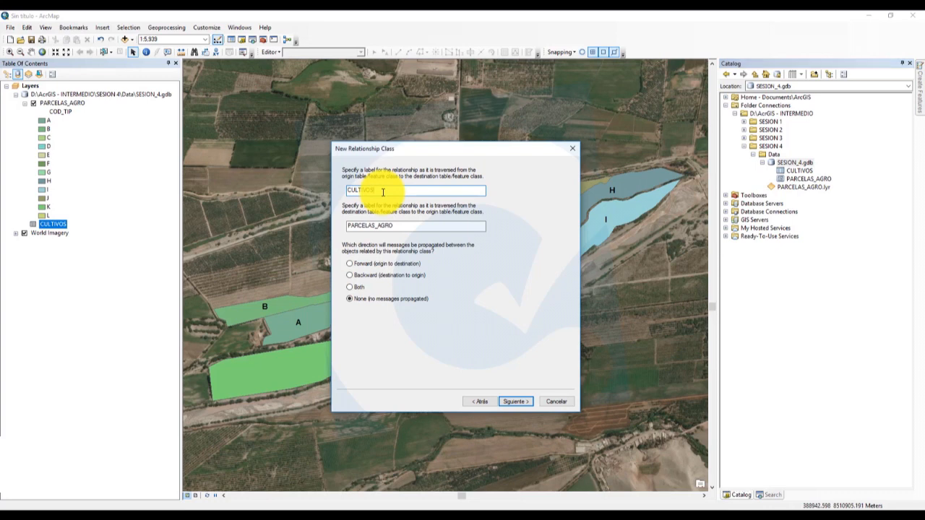
pyautogui.moveTo(378, 190); pyautogui.dragTo(347, 190)
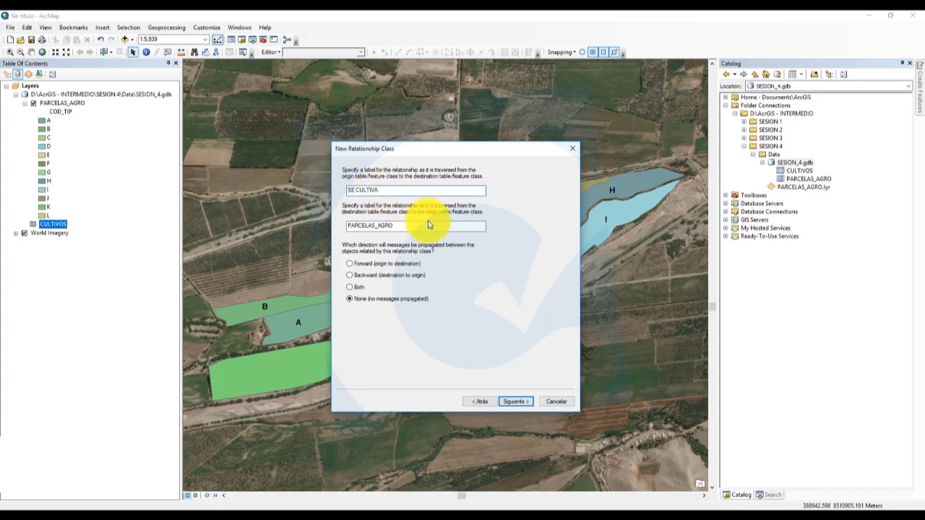
pyautogui.moveTo(407, 228); pyautogui.dragTo(346, 226)
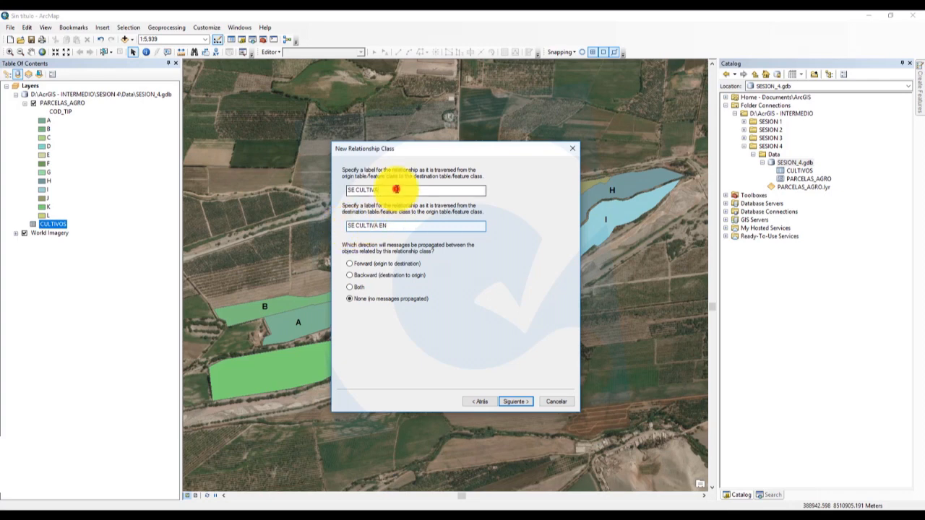
pyautogui.click(398, 227)
pyautogui.click(396, 190)
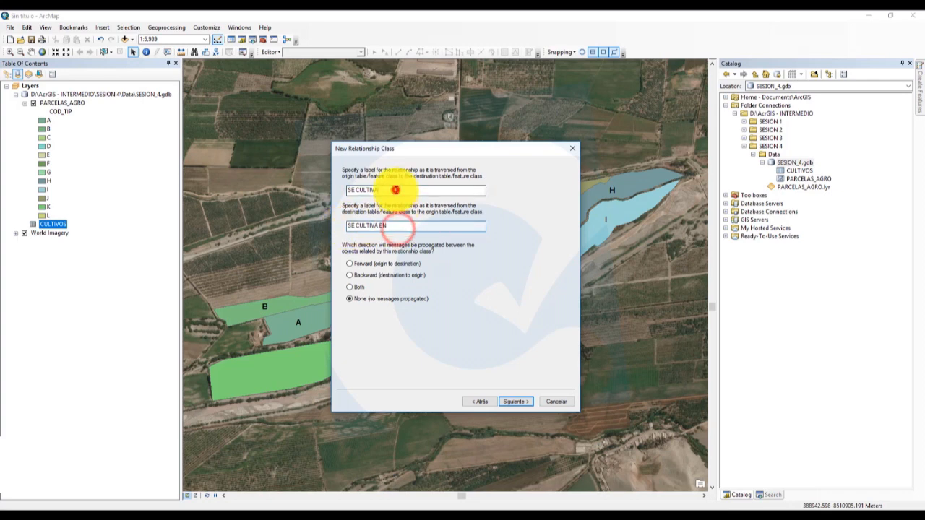
pyautogui.click(398, 227)
pyautogui.click(402, 190)
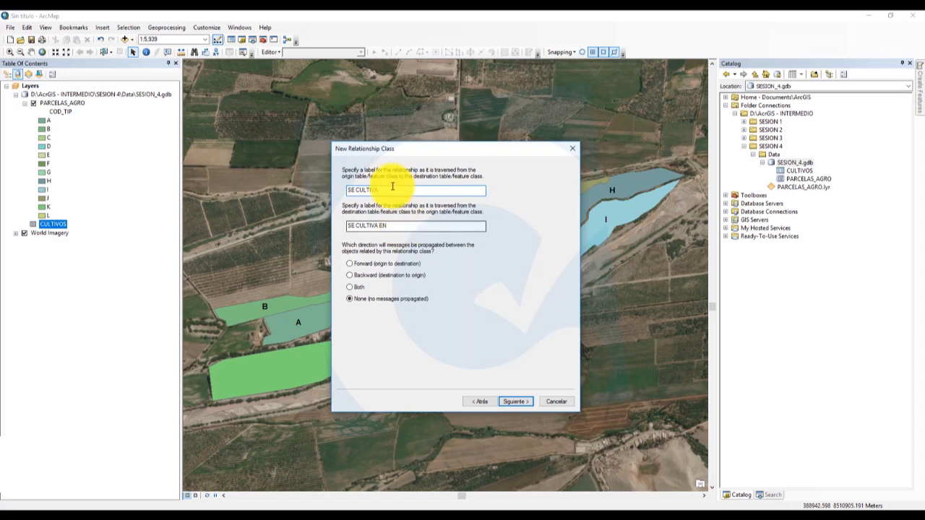
pyautogui.click(520, 403)
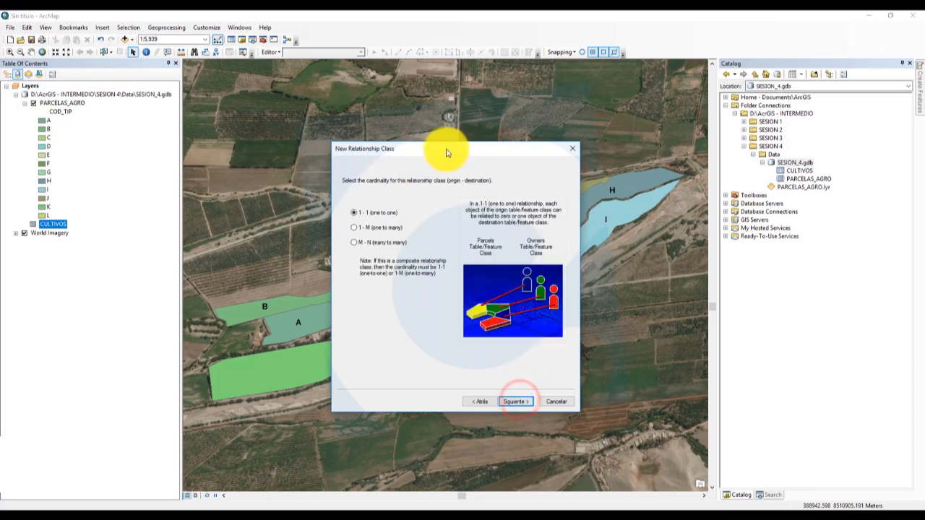
# - Keep the cardinality at 1 - 1 (one to one) and add no attributes to the relationship class
pyautogui.moveTo(448, 154); pyautogui.dragTo(443, 152)
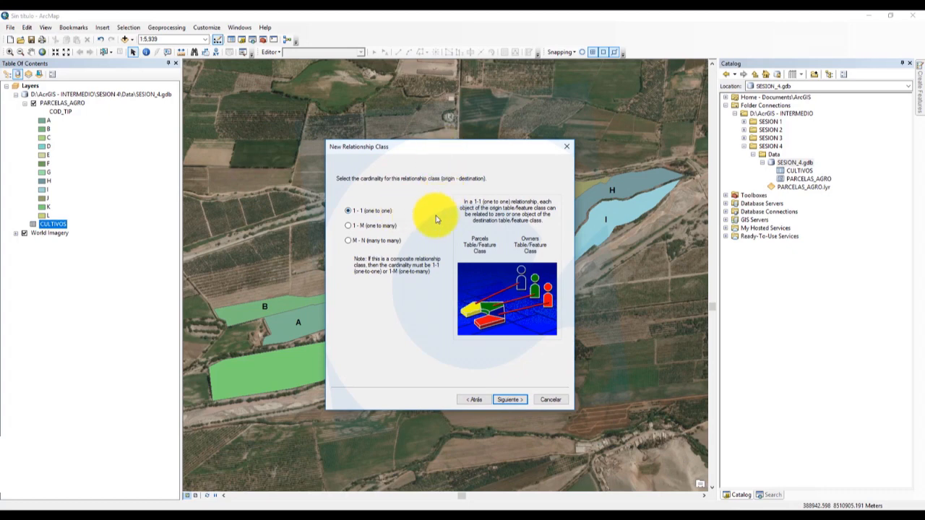
pyautogui.moveTo(439, 147); pyautogui.dragTo(442, 147)
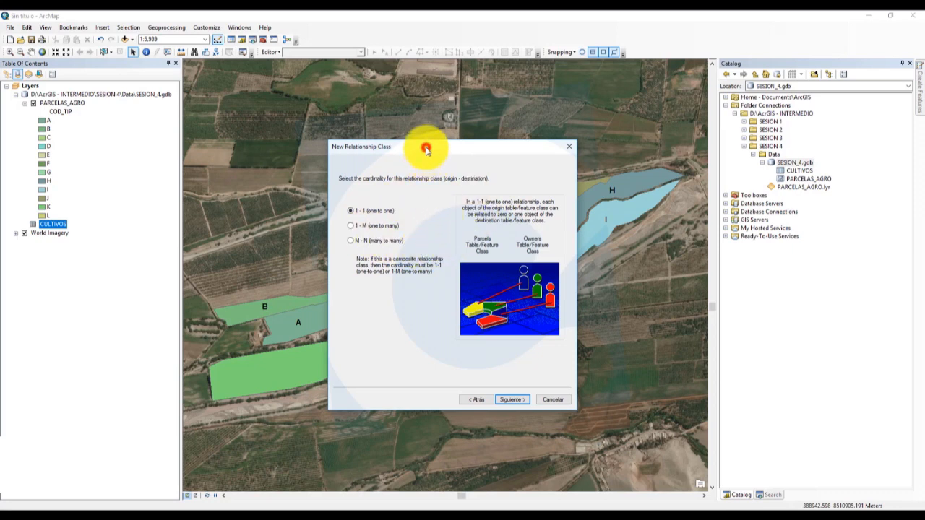
pyautogui.moveTo(425, 149); pyautogui.dragTo(435, 156)
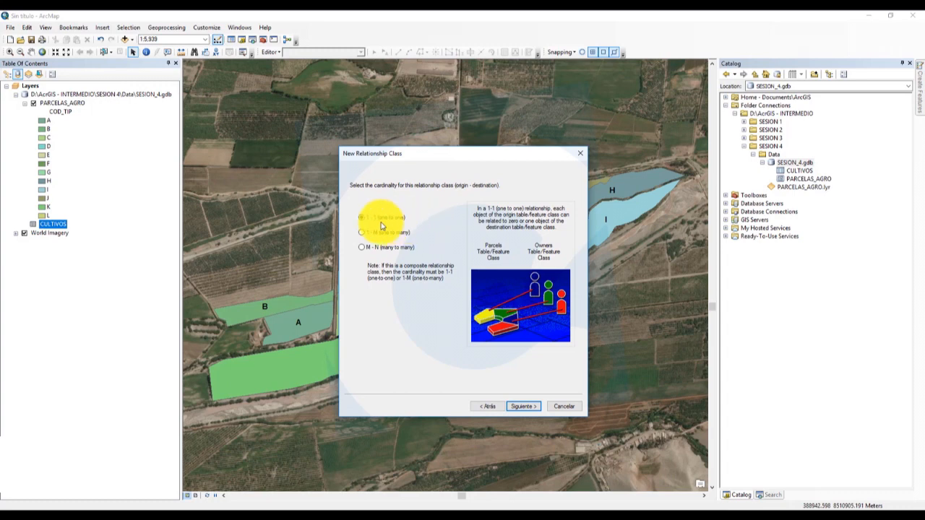
pyautogui.moveTo(452, 162)
pyautogui.mouseDown()
pyautogui.moveTo(460, 164)
pyautogui.moveTo(449, 159)
pyautogui.mouseUp()
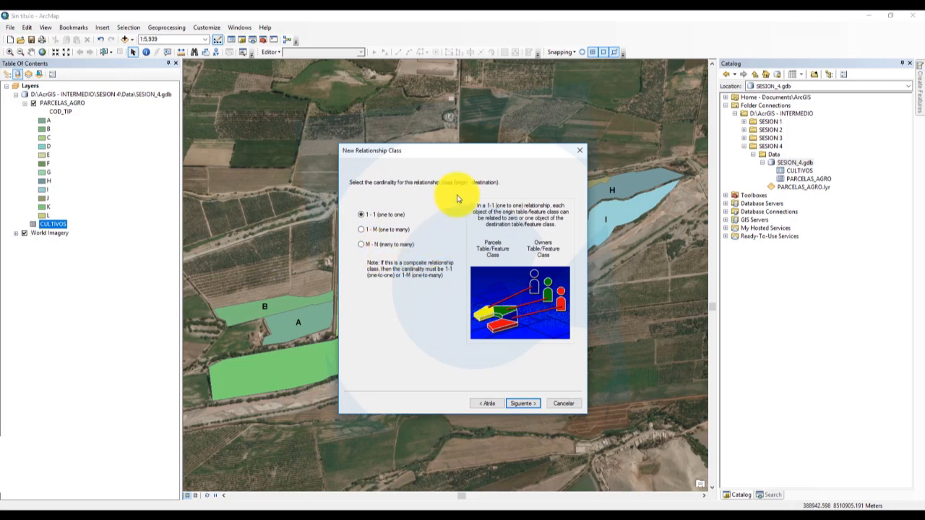
pyautogui.moveTo(474, 155); pyautogui.dragTo(471, 151)
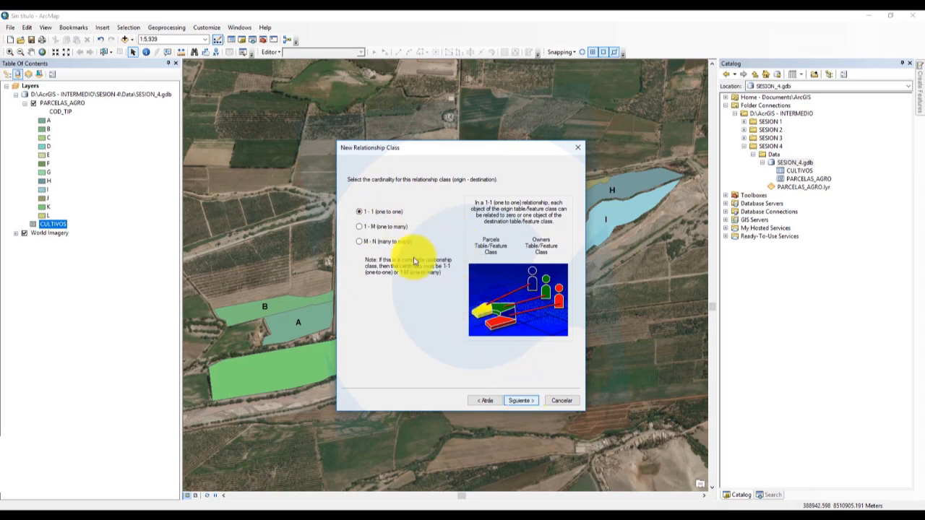
pyautogui.click(526, 402)
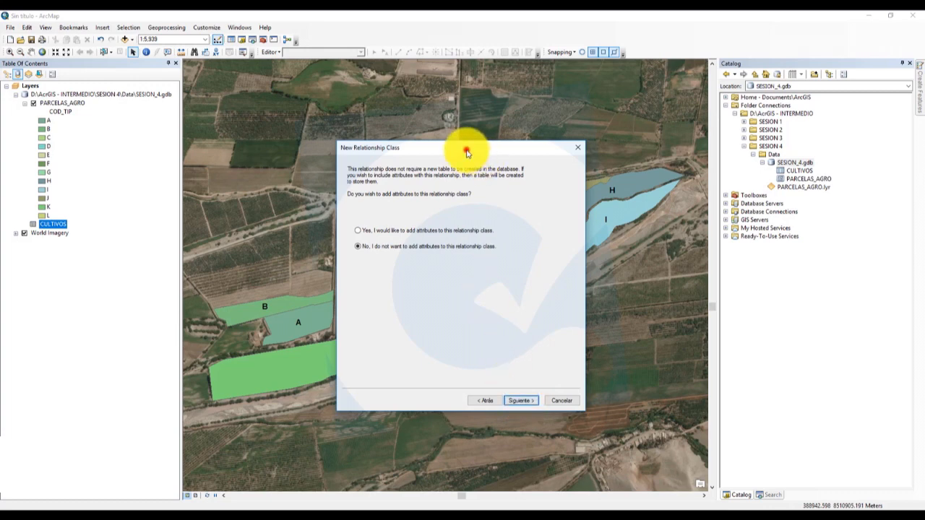
pyautogui.moveTo(466, 152); pyautogui.dragTo(466, 148)
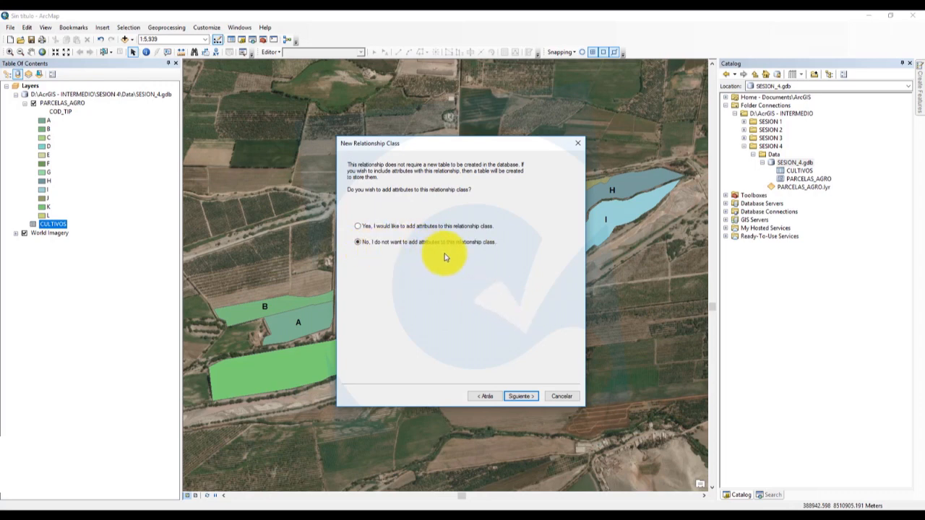
pyautogui.click(526, 399)
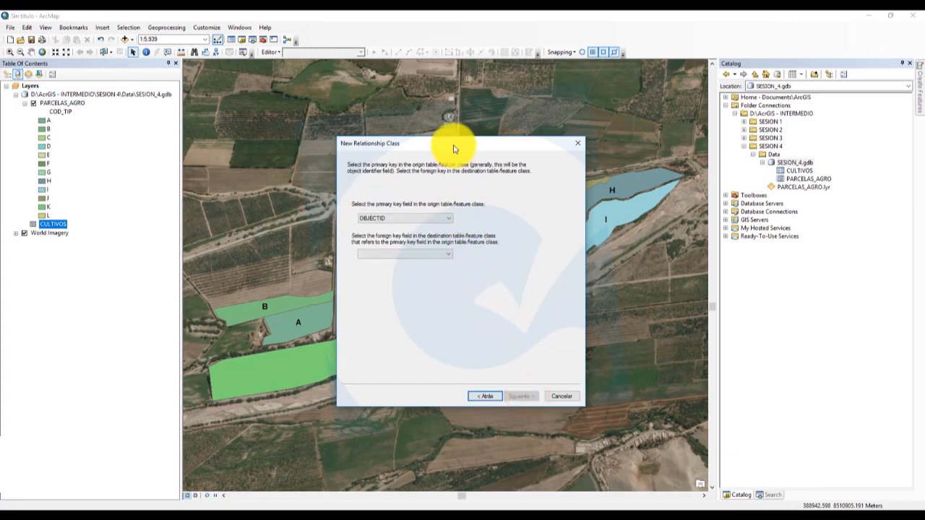
# - Set COD_TIP as the primary key field of the origin and COD_CULTI as the foreign key field of the destination
pyautogui.moveTo(452, 147); pyautogui.dragTo(456, 149)
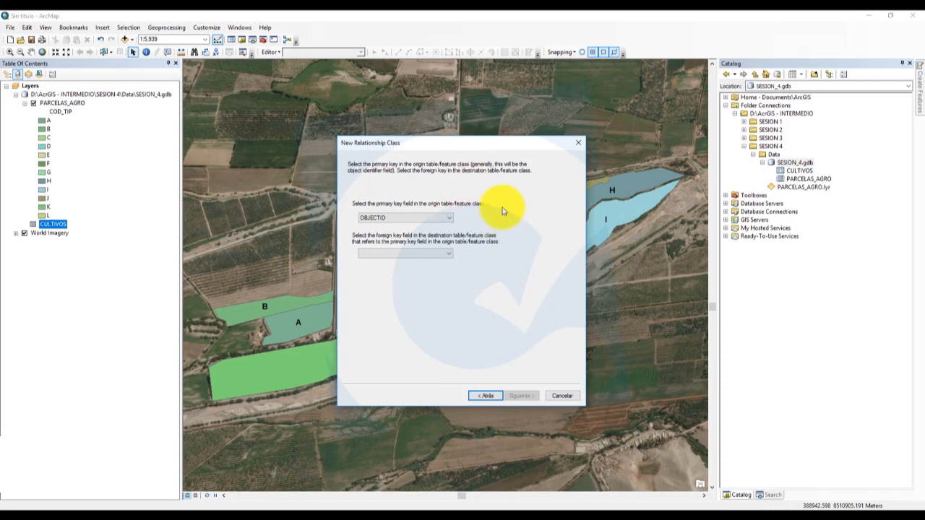
pyautogui.click(448, 218)
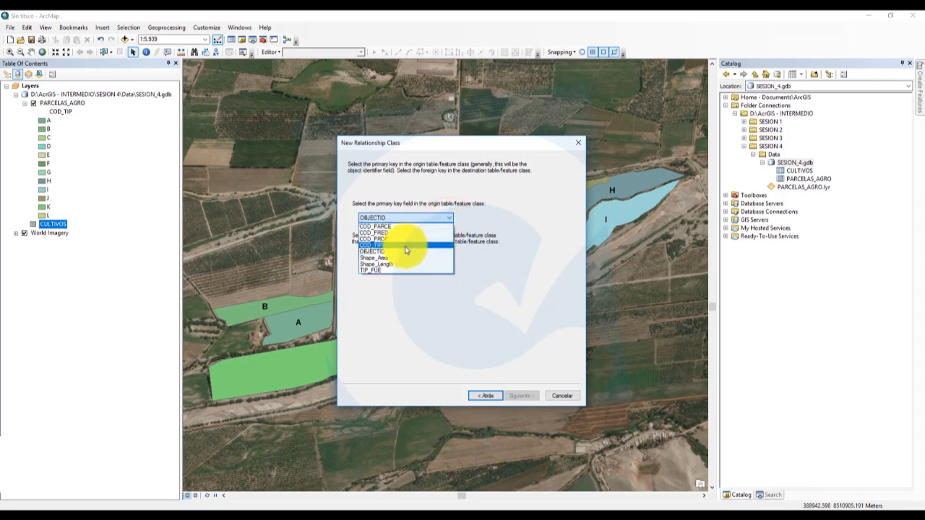
pyautogui.click(405, 246)
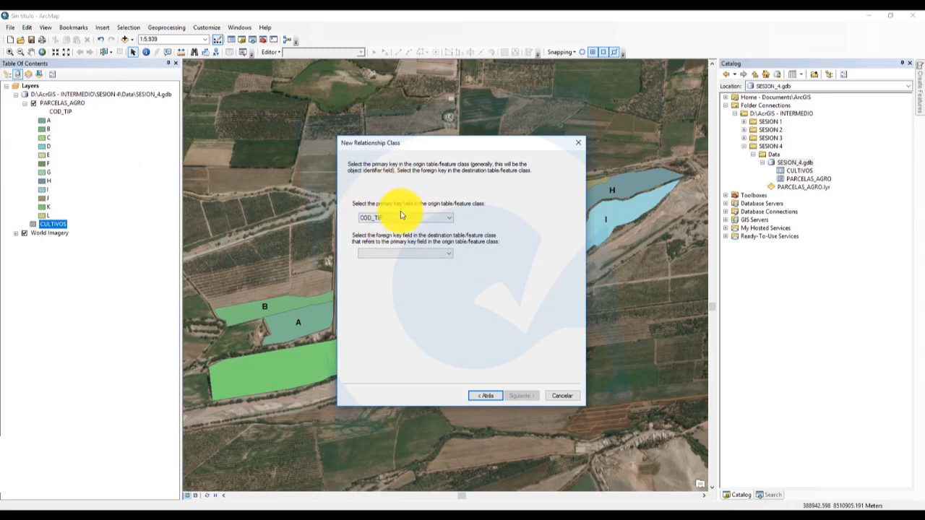
pyautogui.click(449, 256)
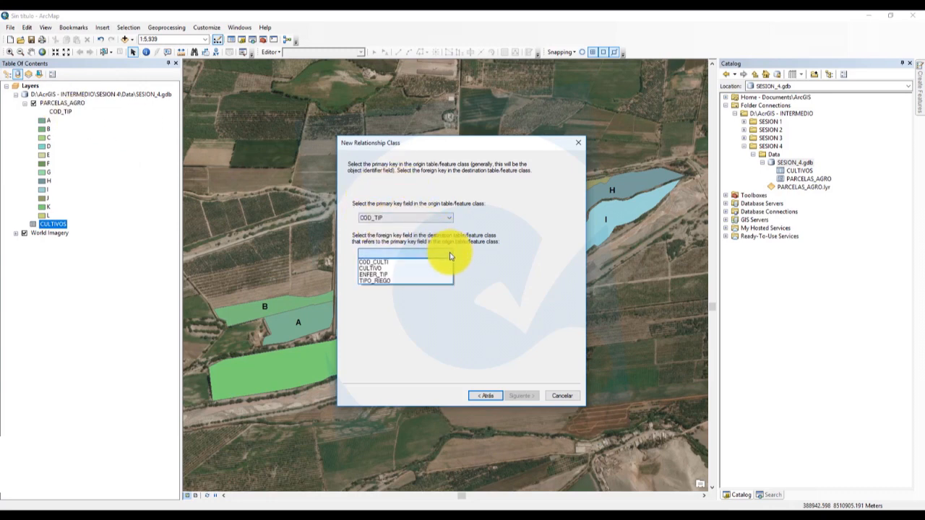
pyautogui.click(396, 262)
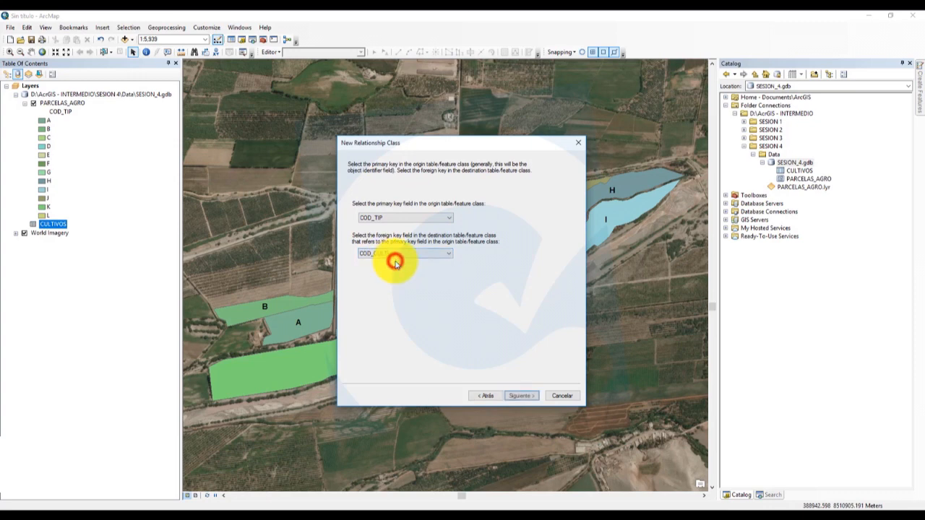
pyautogui.moveTo(443, 146); pyautogui.dragTo(435, 146)
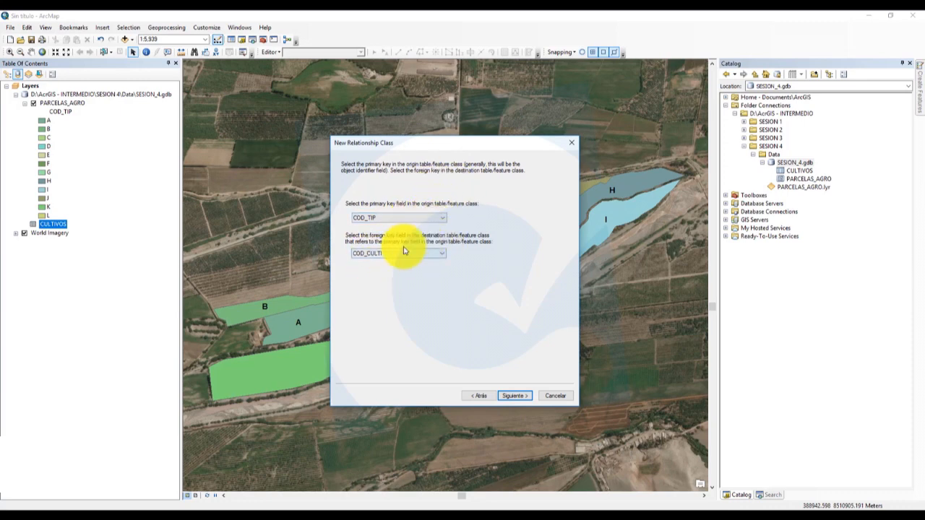
pyautogui.moveTo(433, 143); pyautogui.dragTo(450, 143)
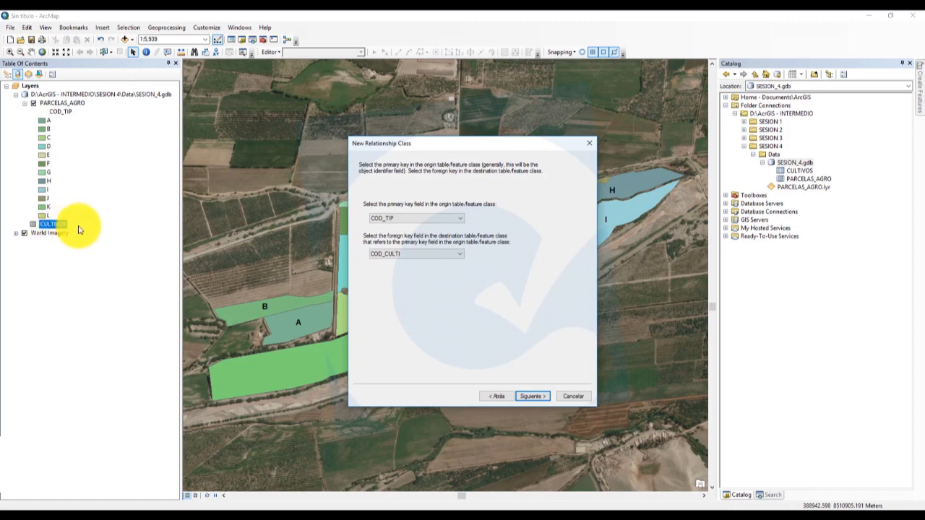
pyautogui.click(534, 396)
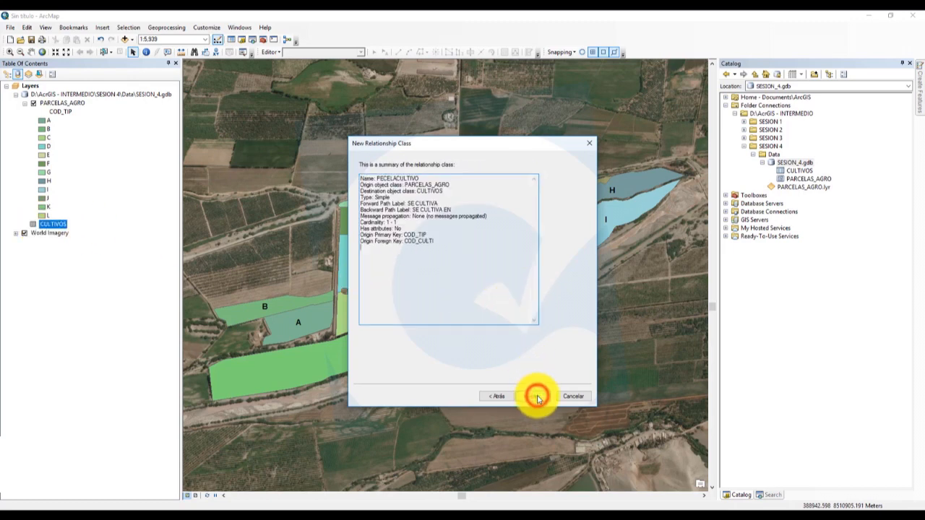
# - Review the relationship class summary, then finish creating PECELACULTIVO and locate it in the SESION_4.gdb geodatabase
pyautogui.moveTo(455, 147); pyautogui.dragTo(442, 147)
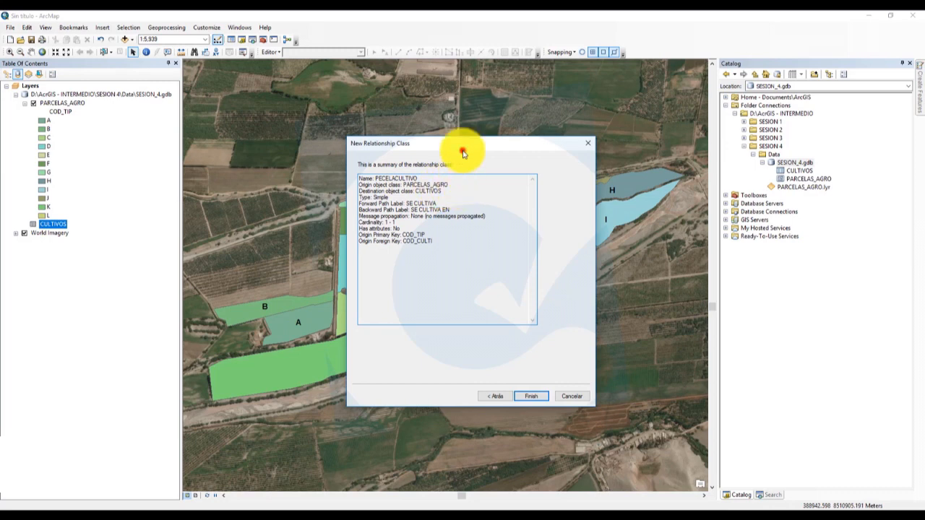
pyautogui.moveTo(463, 148); pyautogui.dragTo(464, 149)
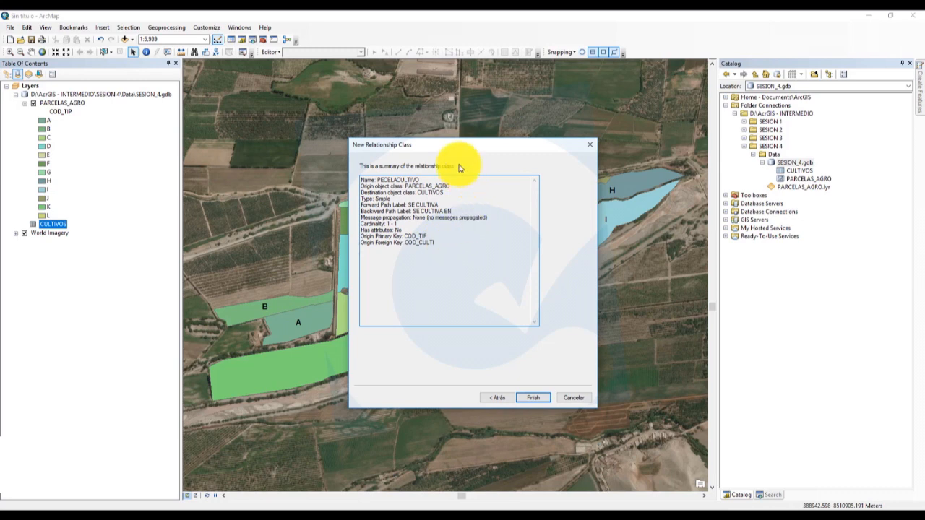
pyautogui.moveTo(459, 144); pyautogui.dragTo(442, 144)
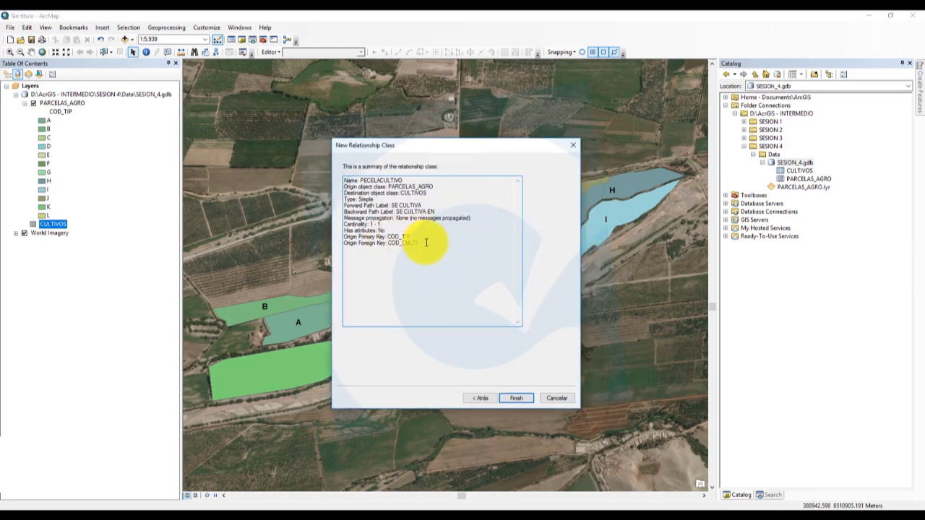
pyautogui.moveTo(440, 153); pyautogui.dragTo(447, 148)
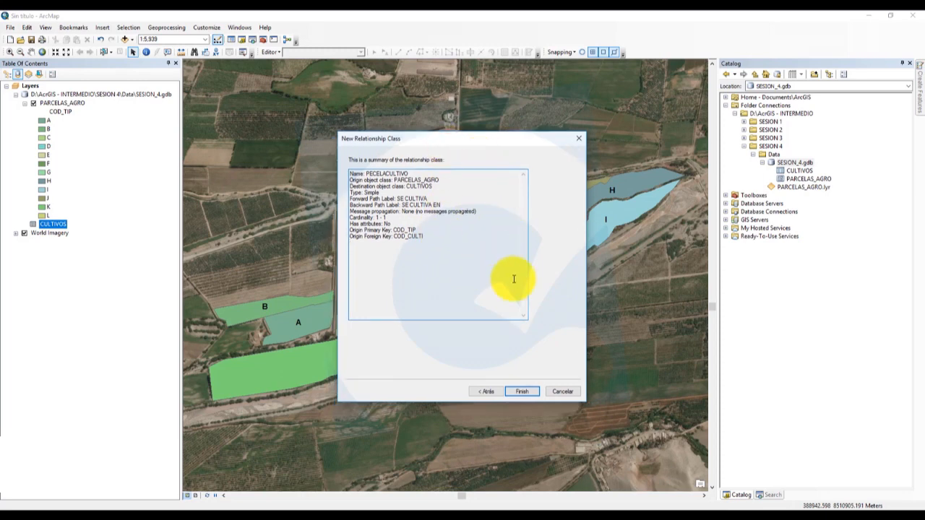
pyautogui.click(524, 394)
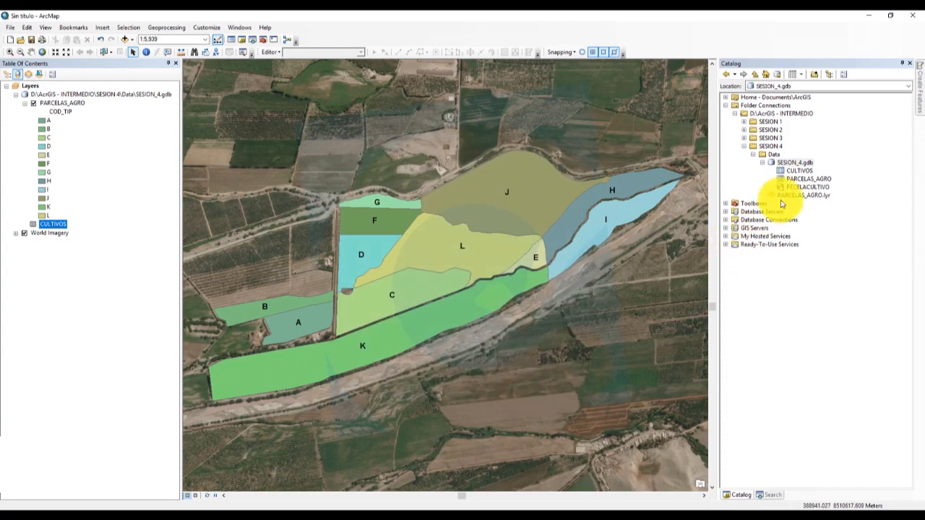
pyautogui.click(802, 188)
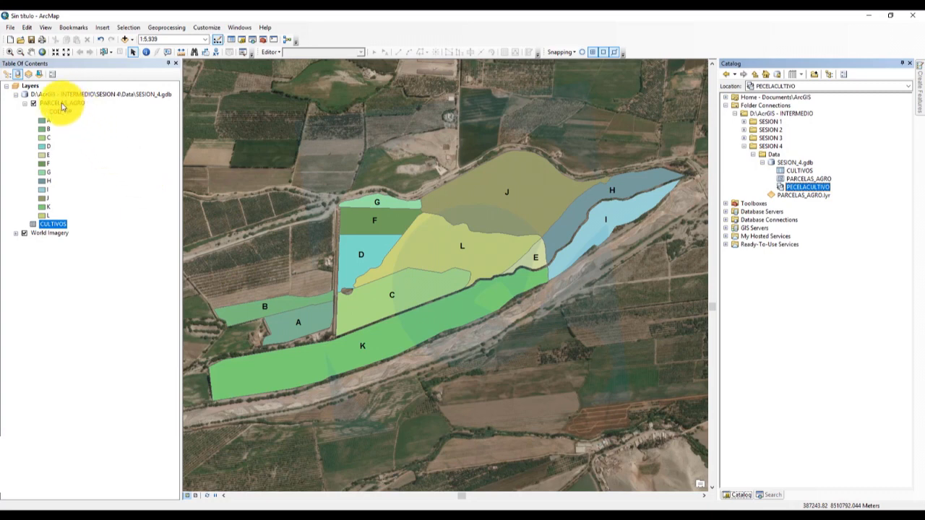
pyautogui.click(99, 165)
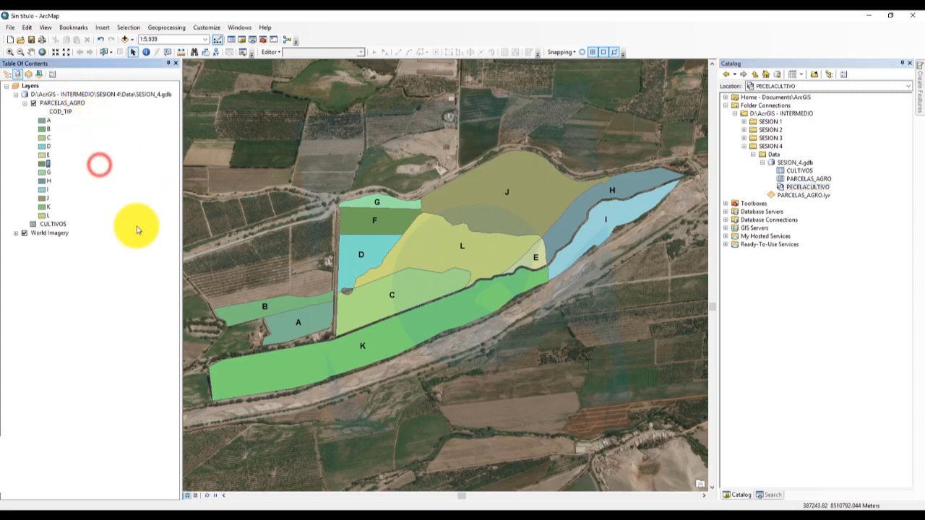